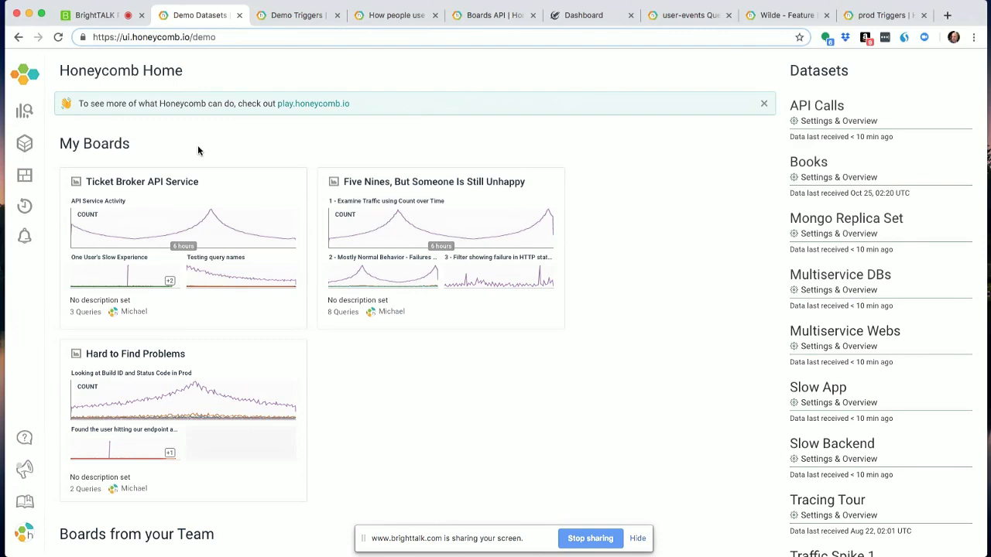
# - Open the API Service Activity query from the Ticket Broker API Service board
pyautogui.scroll(-3, 203, 172)
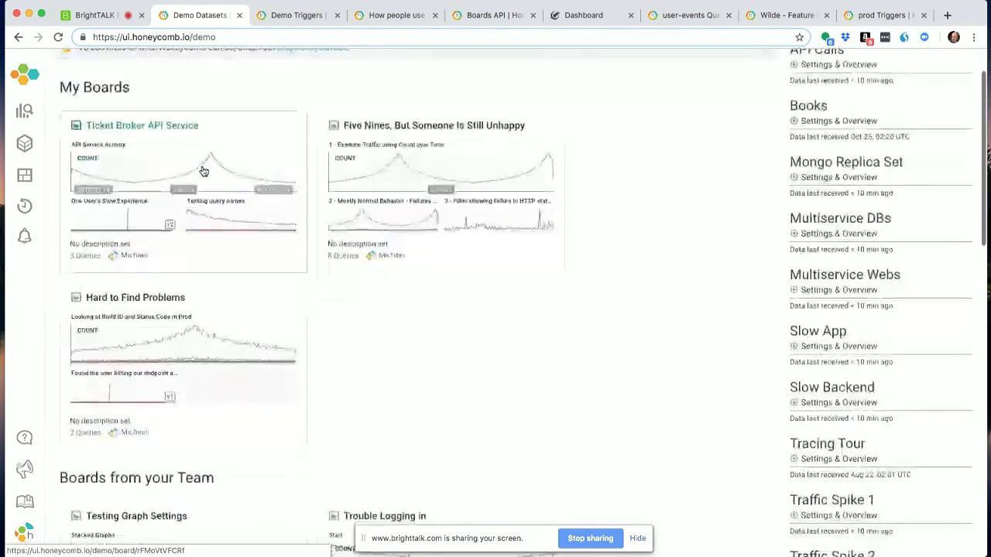
pyautogui.scroll(-5, 203, 171)
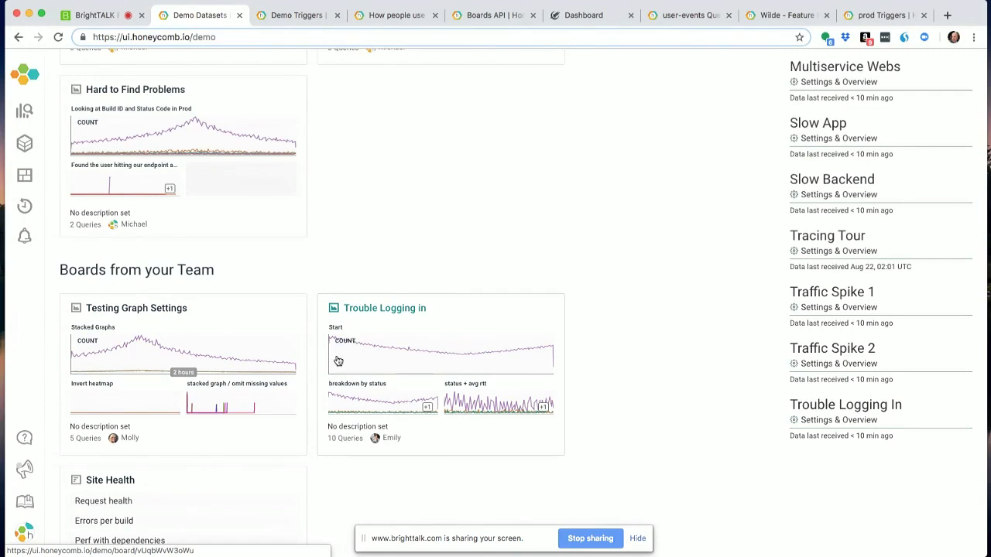
pyautogui.scroll(-10, 341, 355)
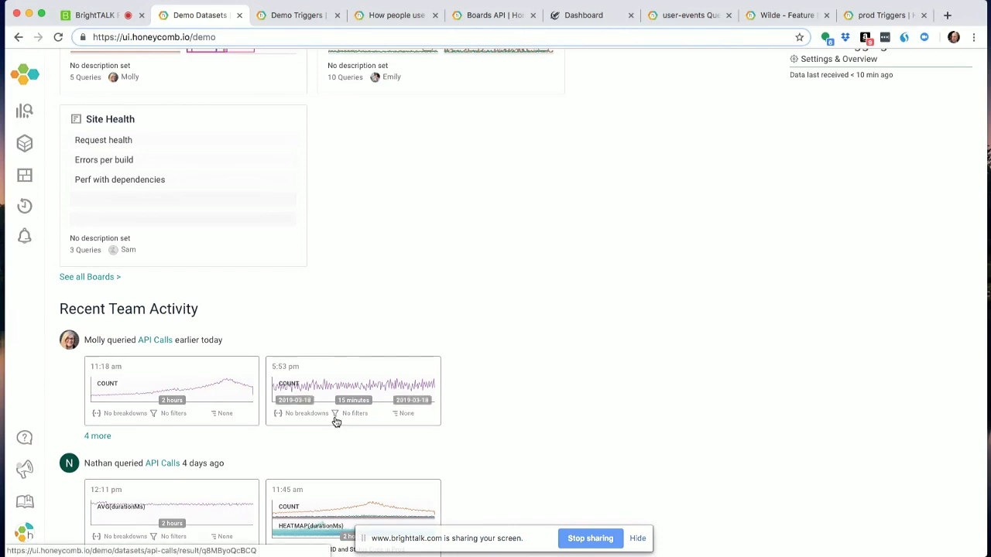
pyautogui.scroll(-4, 334, 419)
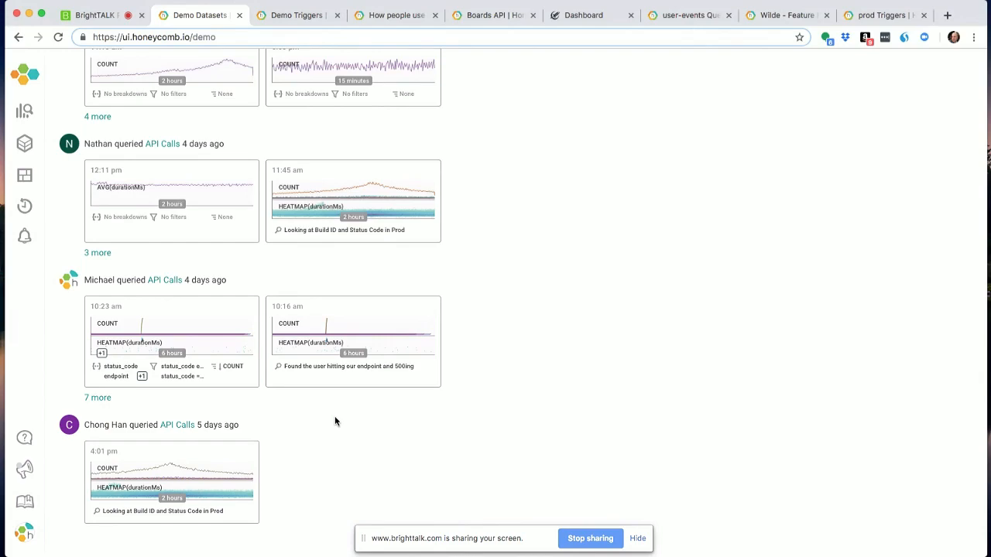
pyautogui.scroll(15, 335, 421)
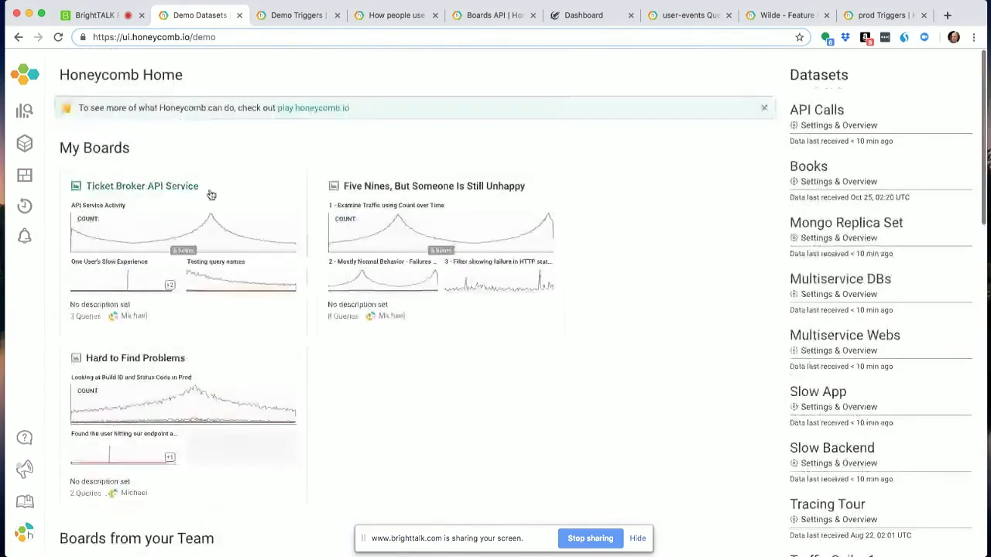
pyautogui.click(165, 187)
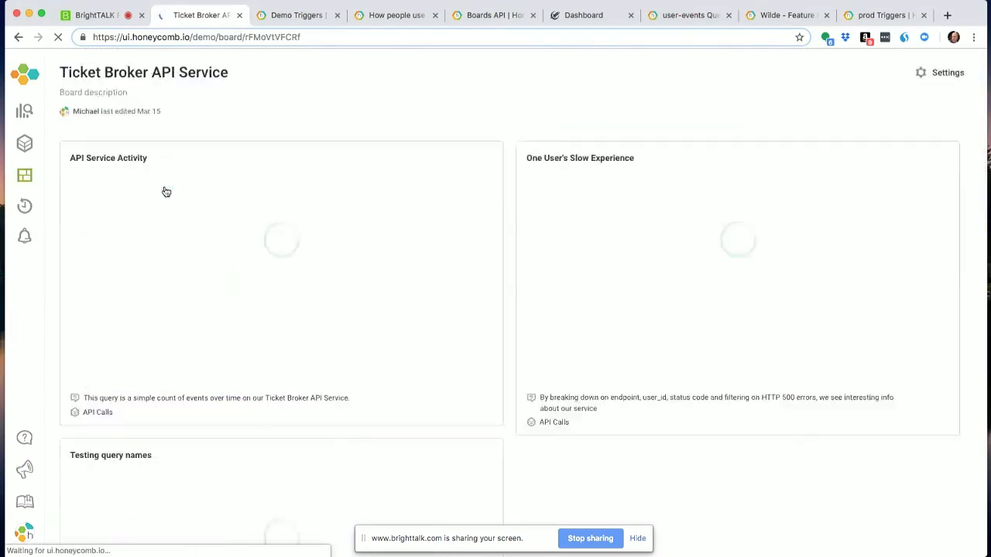
pyautogui.click(112, 159)
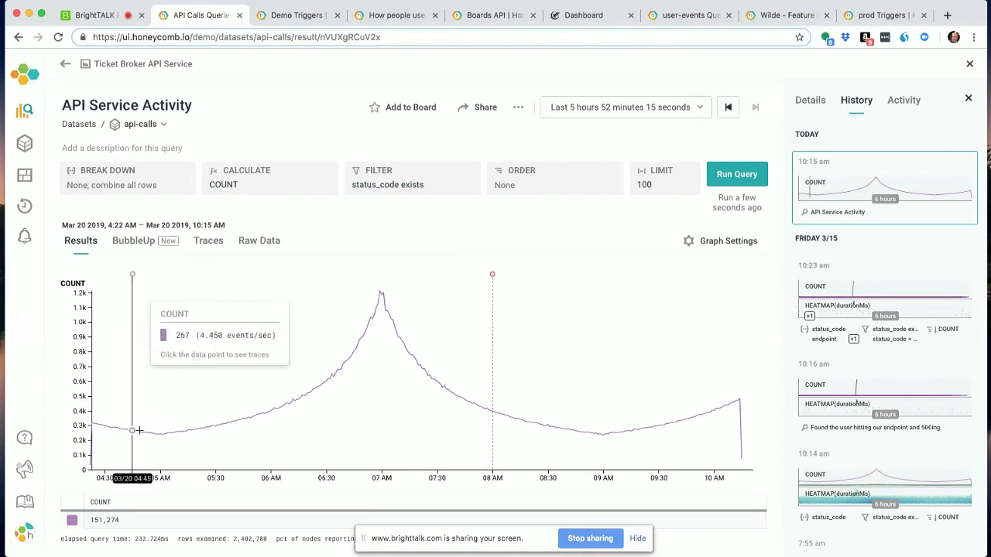
# - Review the schema columns in the details of the api-calls dataset
pyautogui.click(809, 107)
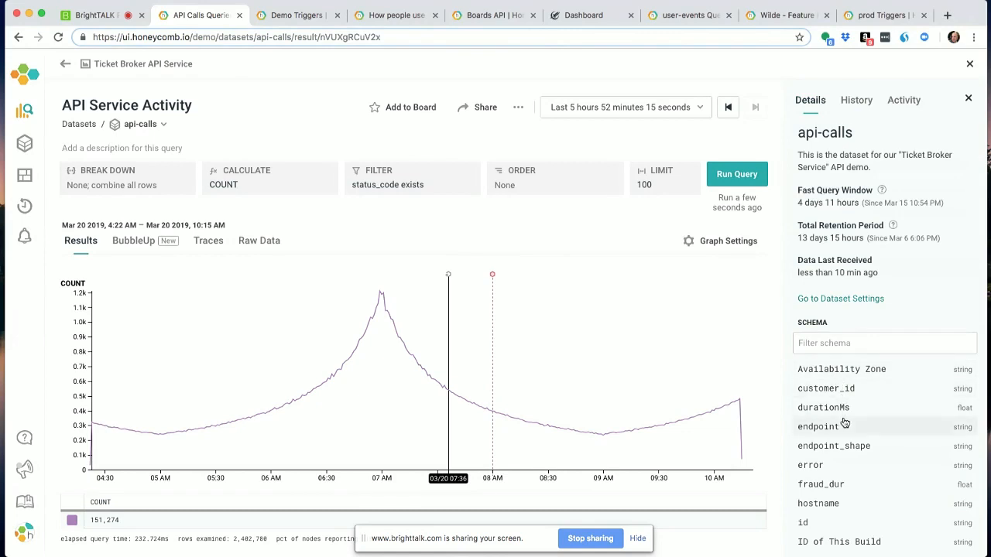
pyautogui.scroll(-3, 844, 423)
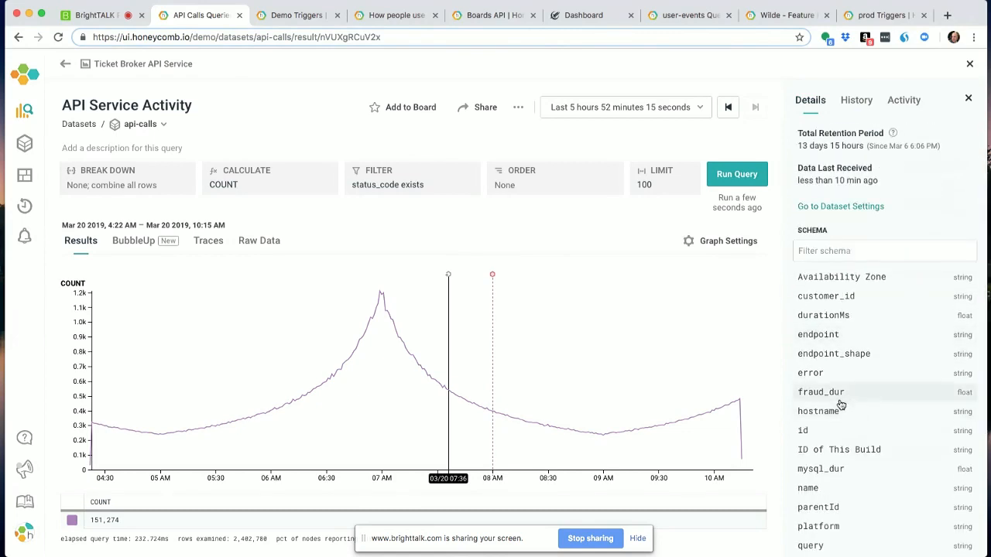
pyautogui.scroll(-3, 841, 405)
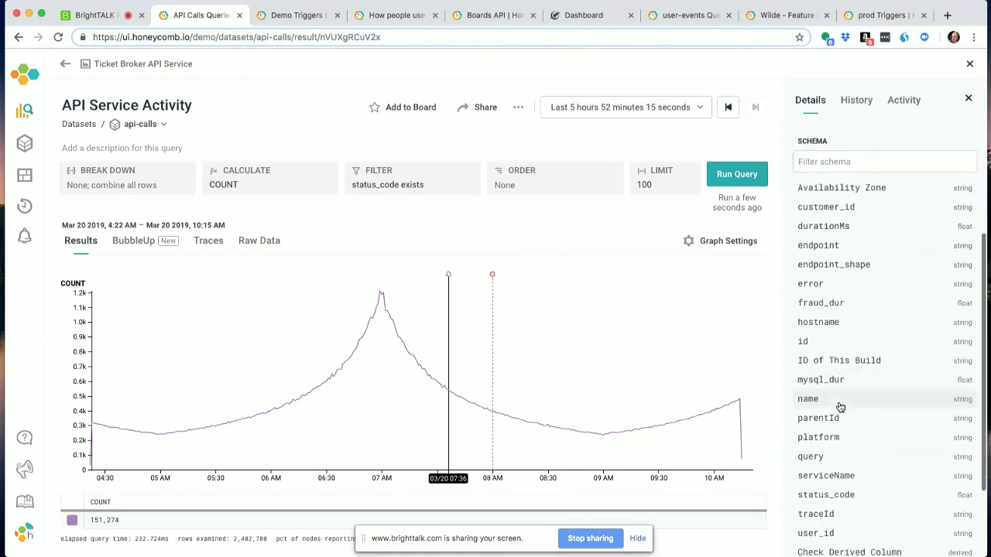
pyautogui.scroll(-2, 841, 408)
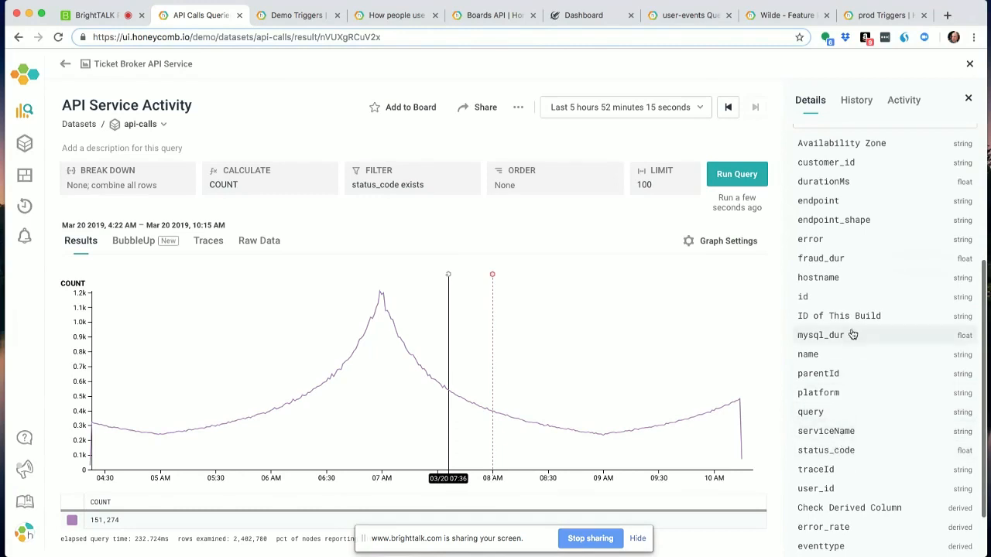
pyautogui.scroll(7, 828, 348)
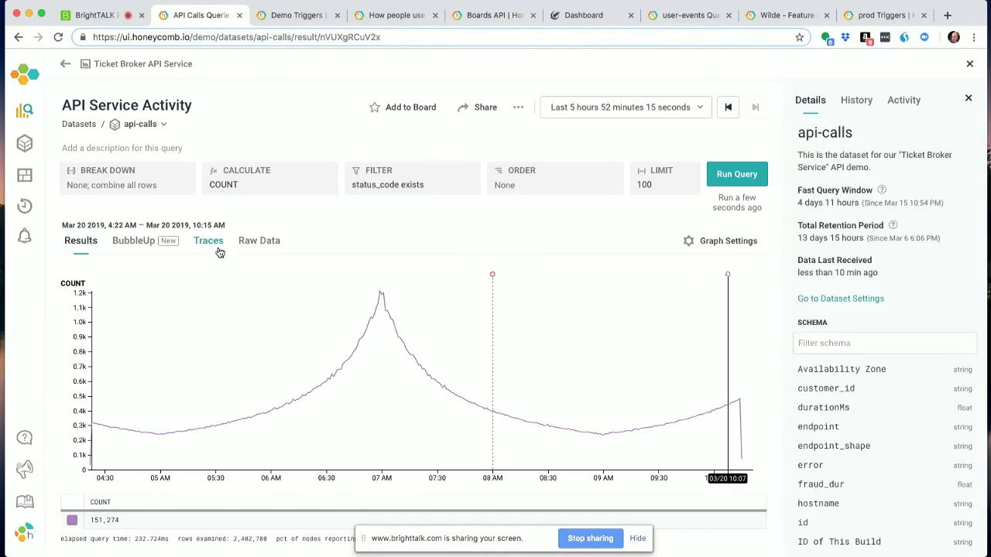
# - Break down the API Service Activity query by status_code
pyautogui.click(159, 189)
pyautogui.write('s')
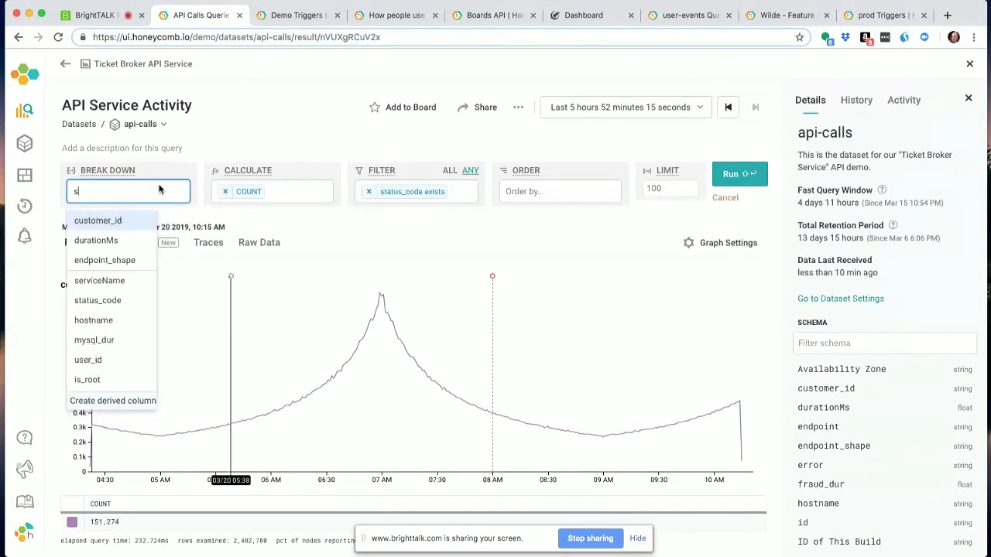
pyautogui.write('ta')
pyautogui.press('Return')
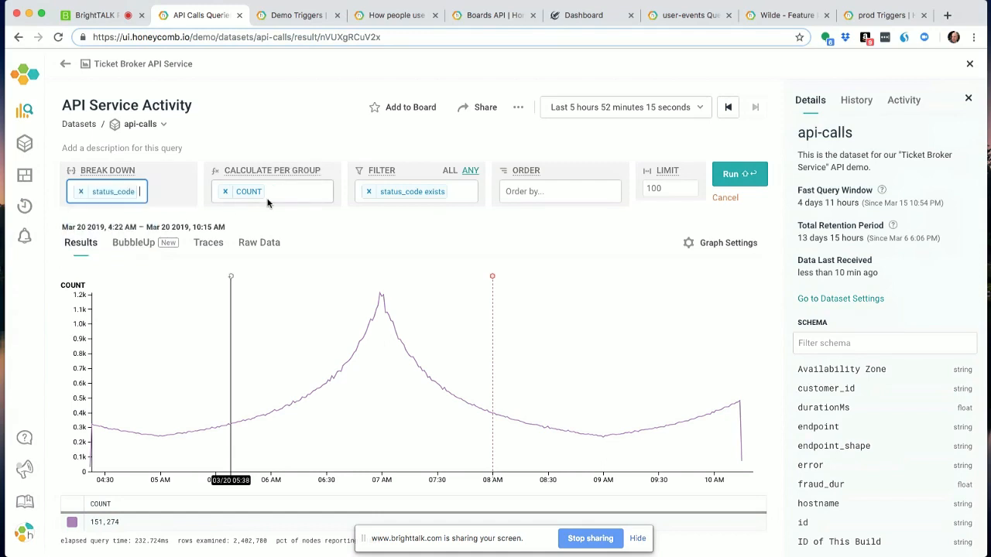
# - Add HEATMAP(durationMs) to the calculations alongside COUNT and run the query
pyautogui.click(276, 198)
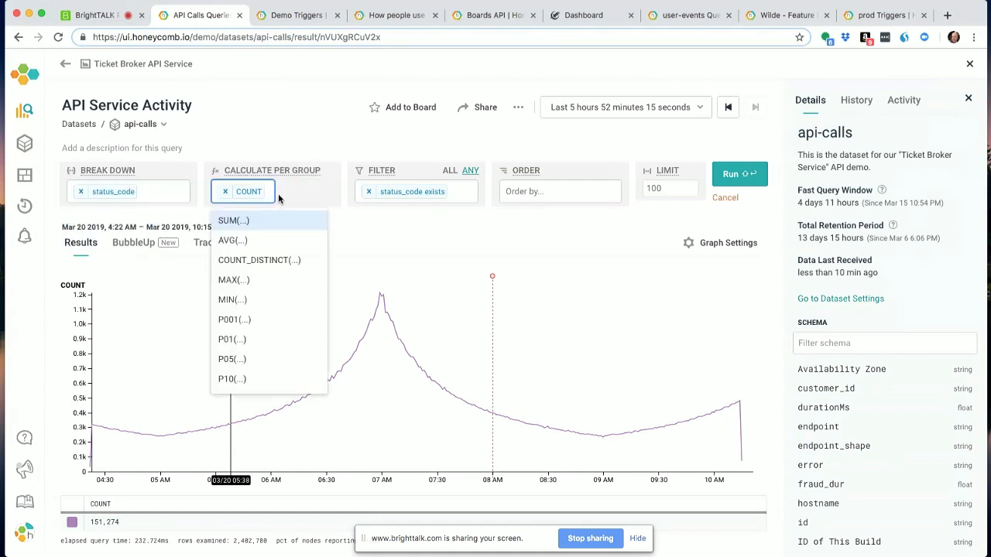
pyautogui.write('he')
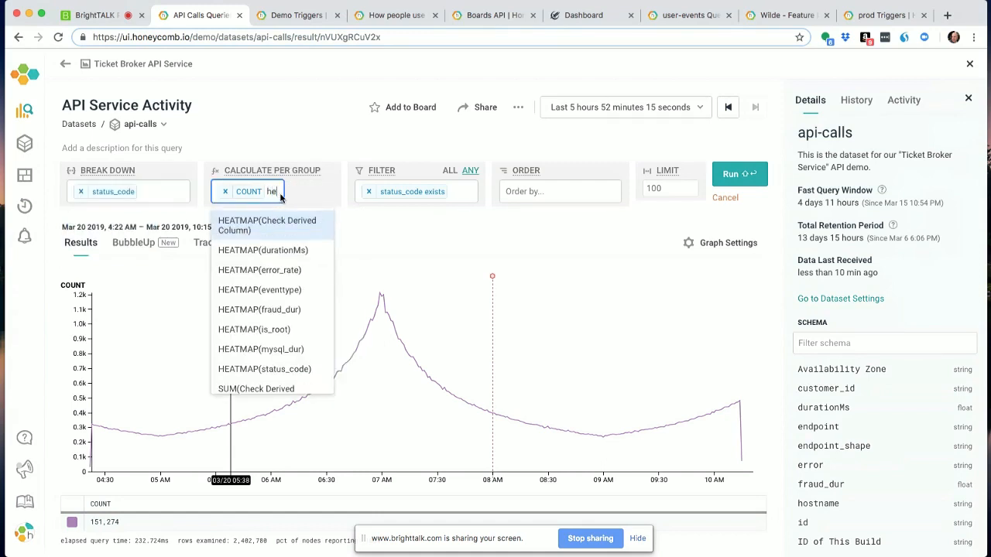
pyautogui.click(283, 250)
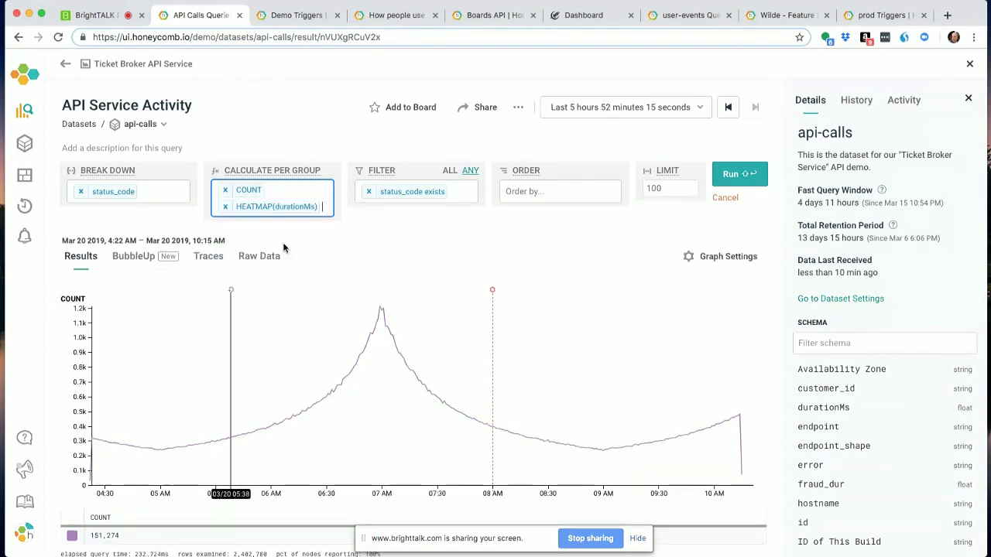
pyautogui.click(737, 175)
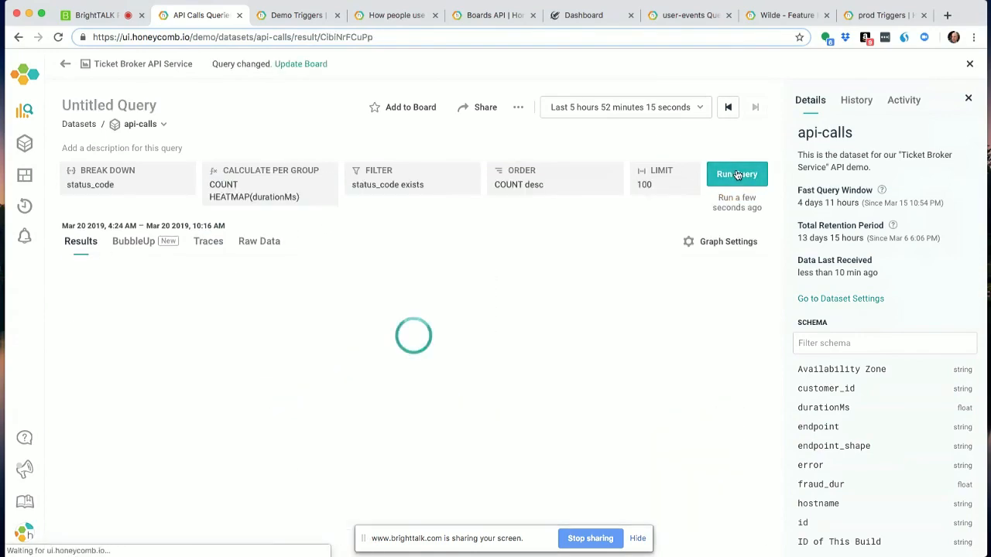
# - Use BubbleUp to select the slow-request spike in the durationMs heatmap, from about 06:00 to 06:35 and above about 0.8k
pyautogui.scroll(-2, 524, 262)
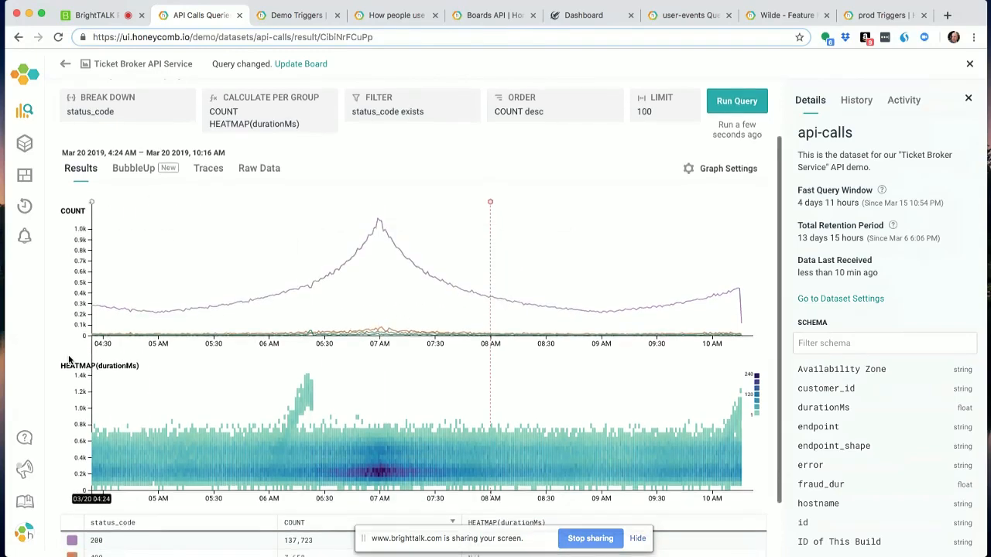
pyautogui.scroll(-1, 68, 359)
pyautogui.scroll(-1, 68, 359)
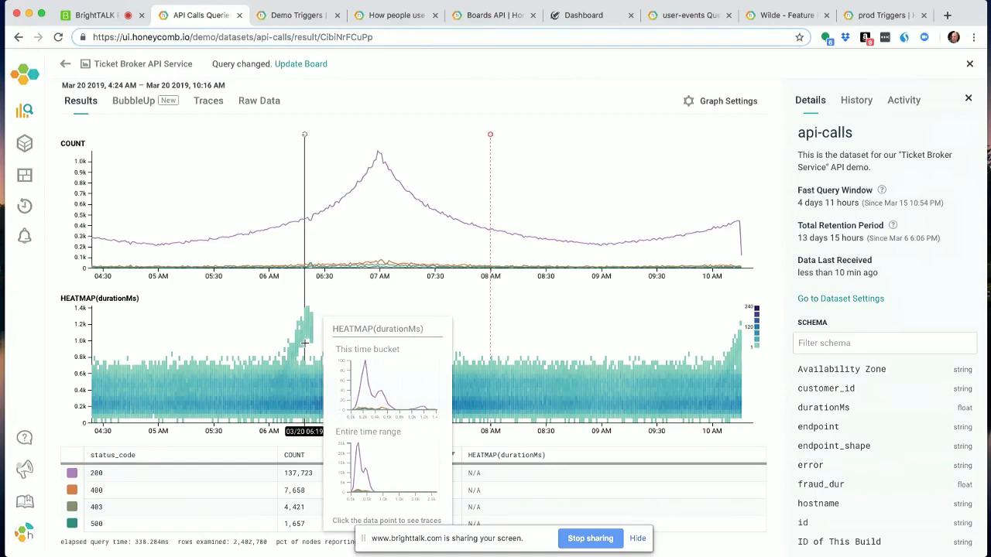
pyautogui.scroll(3, 304, 343)
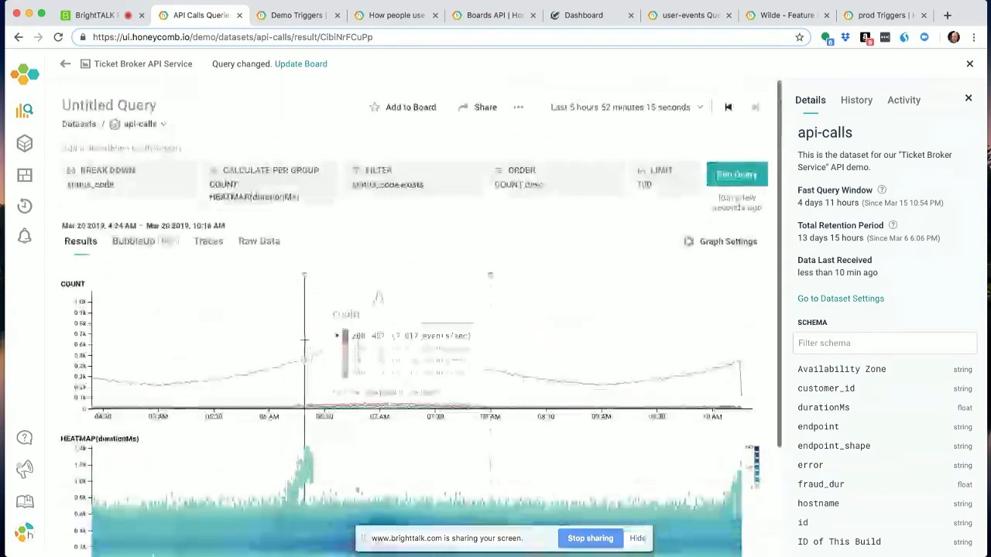
pyautogui.click(136, 242)
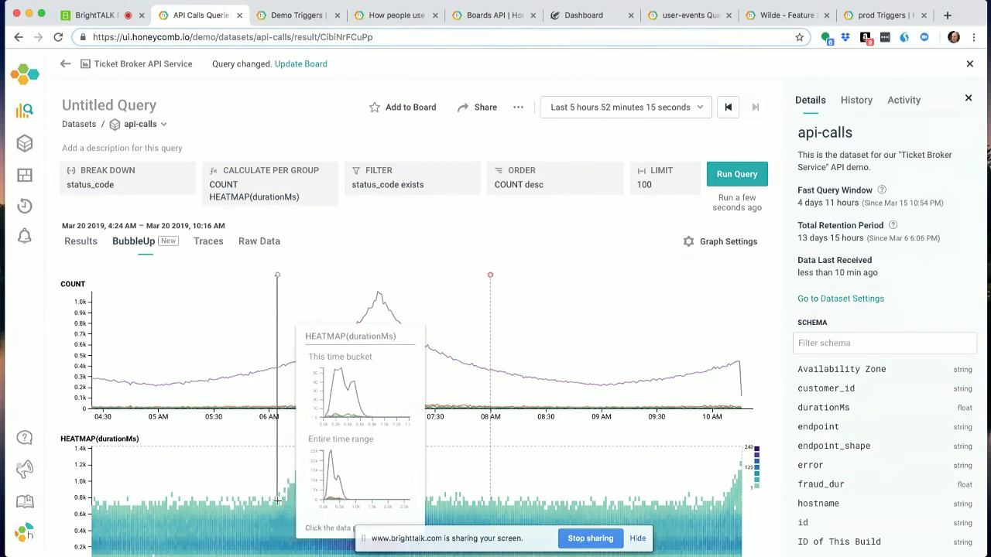
pyautogui.moveTo(274, 499)
pyautogui.mouseDown()
pyautogui.moveTo(331, 458)
pyautogui.moveTo(332, 445)
pyautogui.mouseUp()
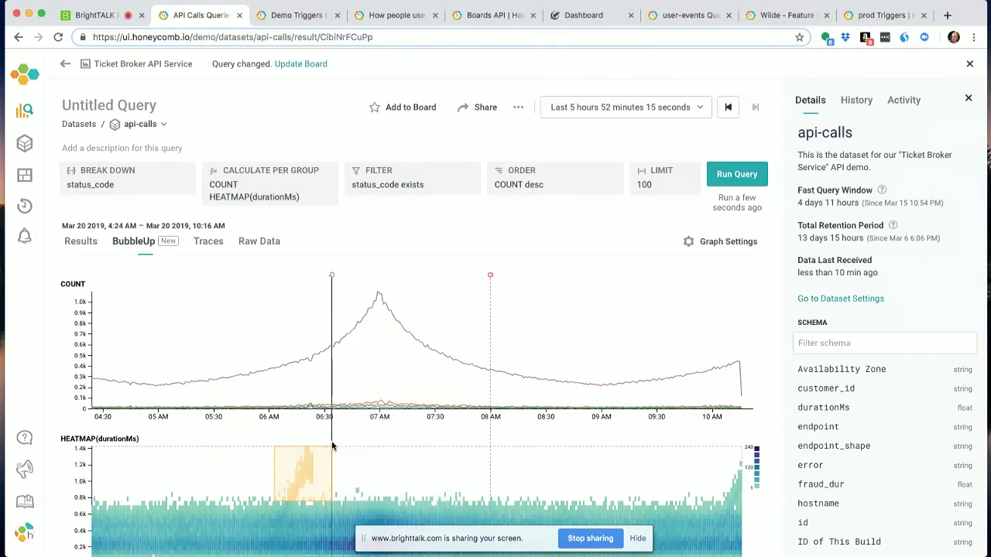
# - Filter the query to status_code = 500 using that value in the BubbleUp dimension charts
pyautogui.scroll(-3, 417, 425)
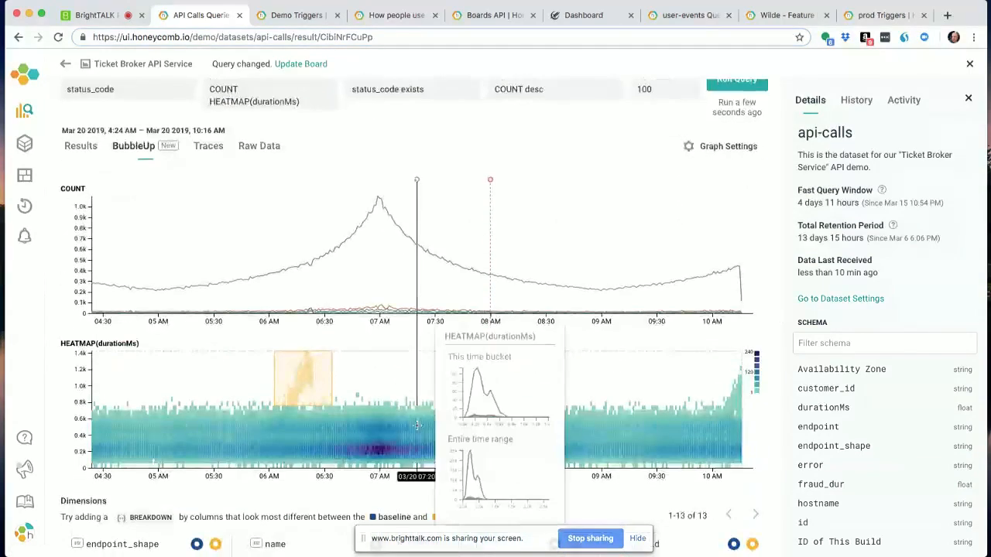
pyautogui.click(332, 102)
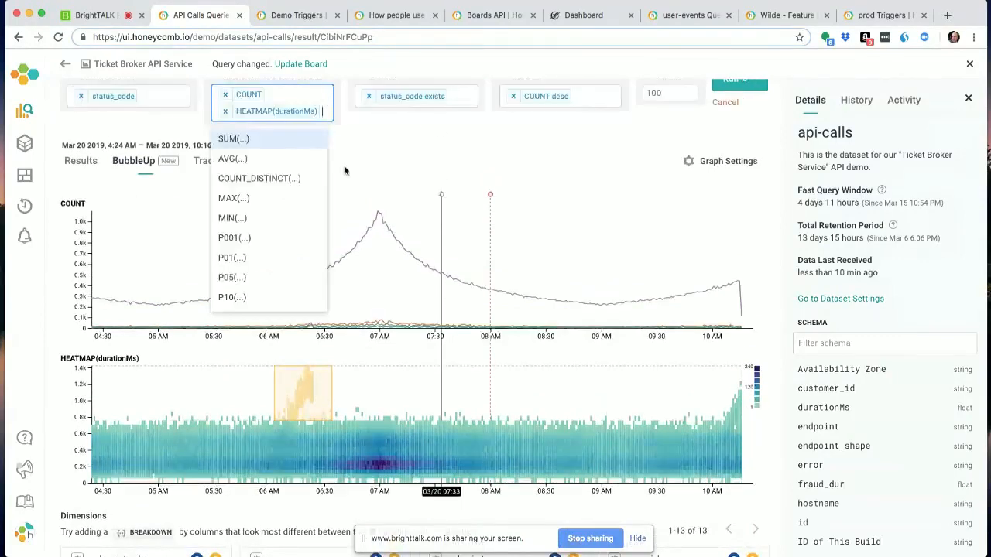
pyautogui.click(467, 141)
pyautogui.scroll(-5, 396, 422)
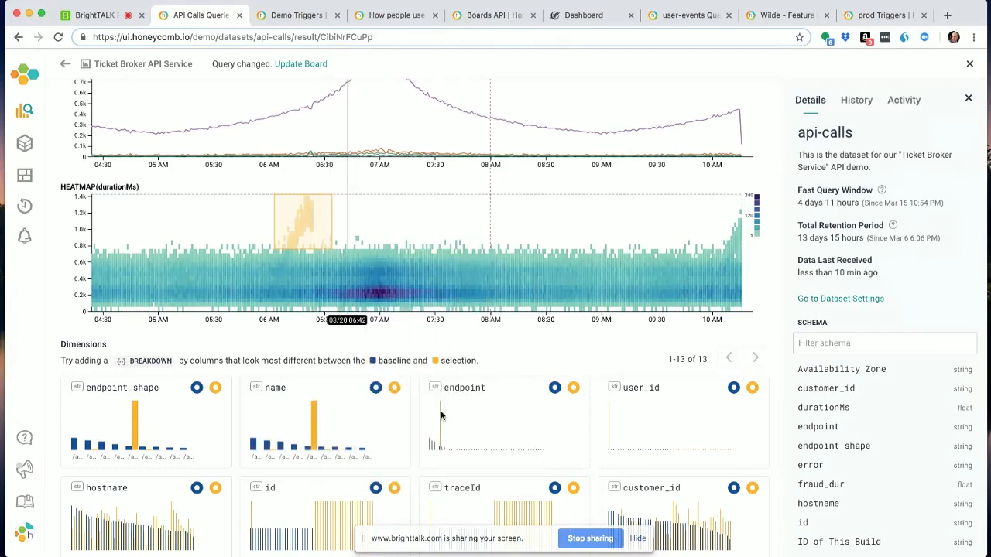
pyautogui.scroll(-4, 261, 412)
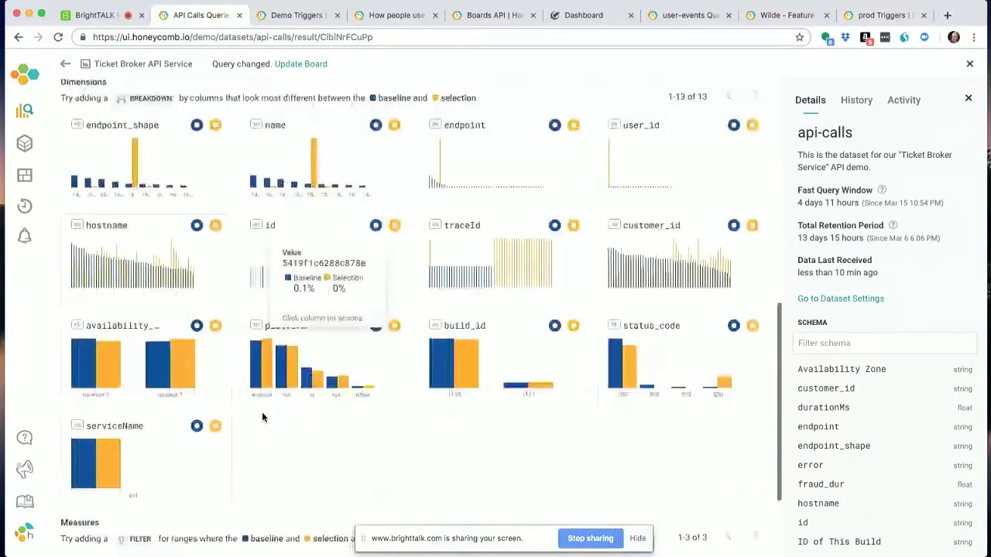
pyautogui.click(724, 378)
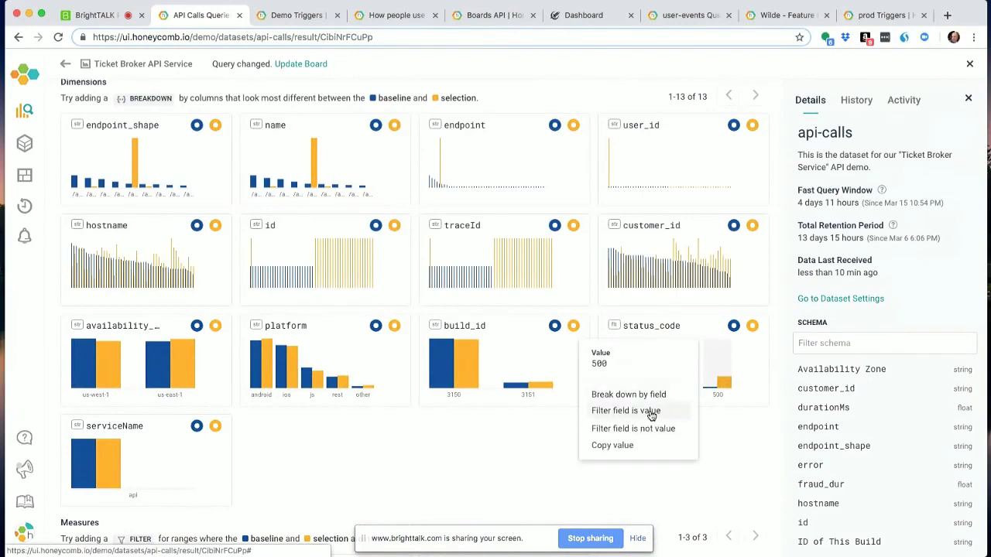
pyautogui.scroll(3, 731, 431)
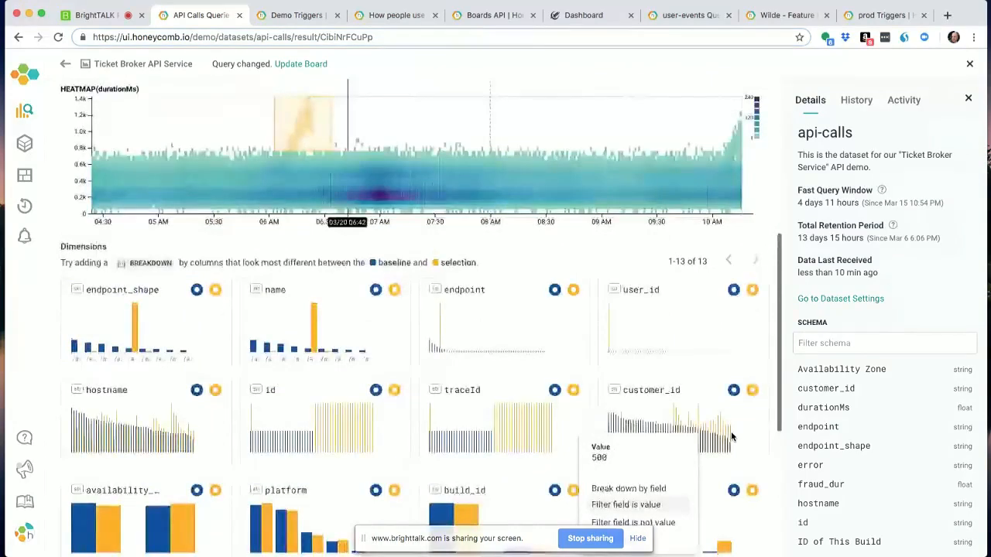
# - Add endpoint and user_id as further breakdown fields from their BubbleUp dimension charts
pyautogui.click(326, 318)
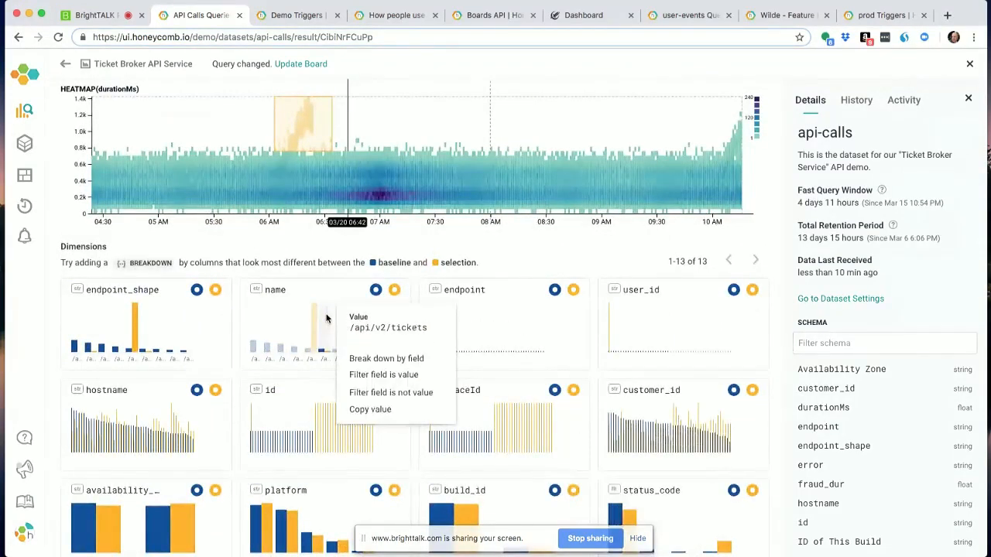
pyautogui.click(504, 328)
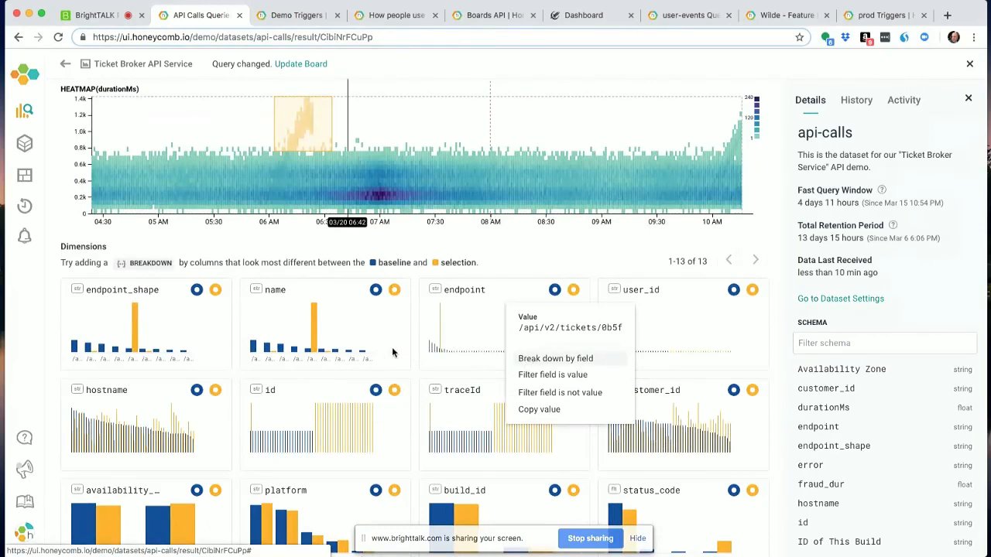
pyautogui.click(562, 255)
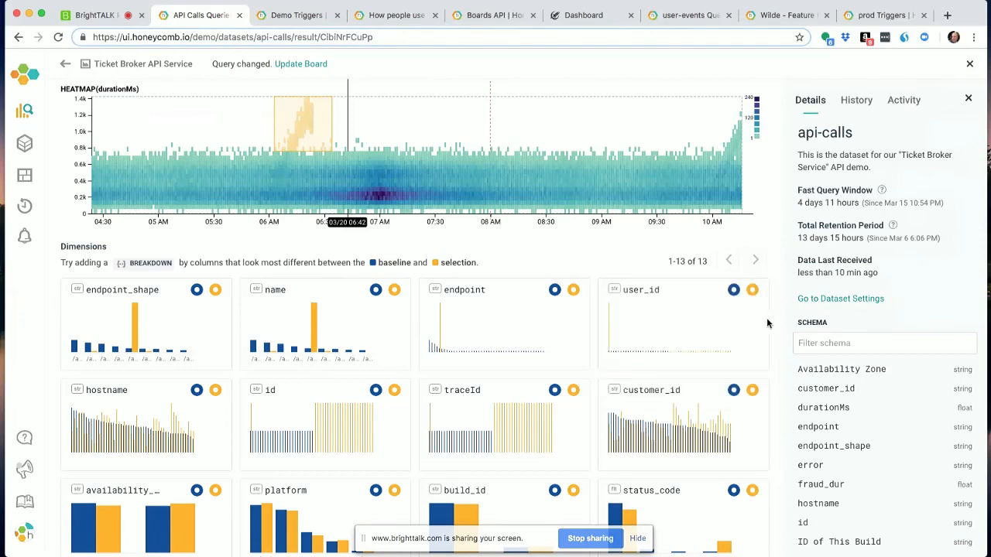
pyautogui.click(634, 336)
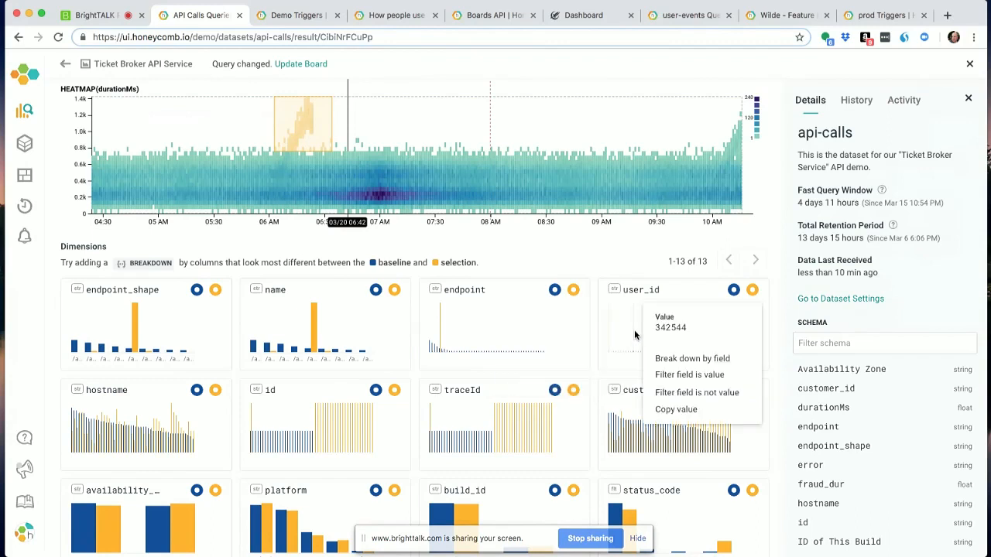
pyautogui.click(670, 359)
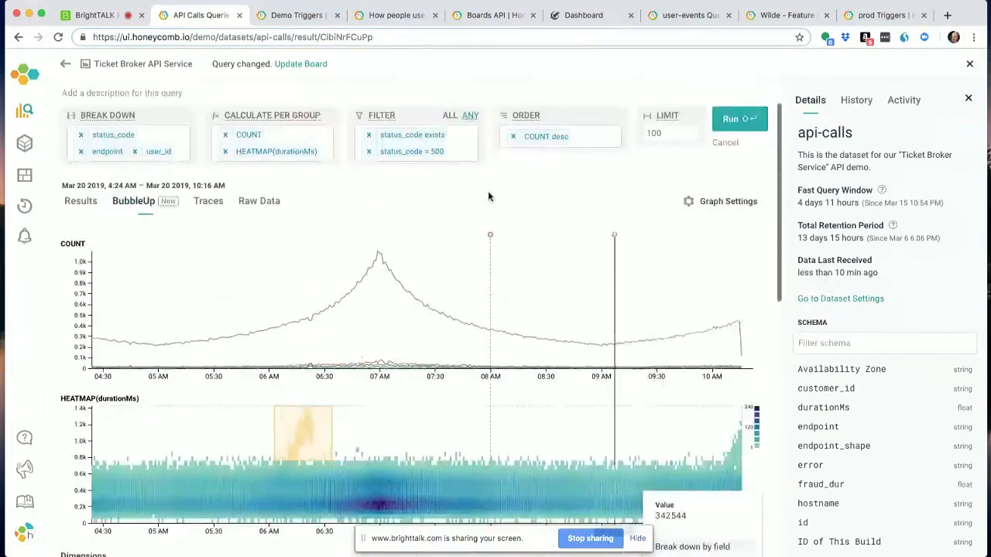
# - Run the query with status_code, endpoint and user_id breakdowns, COUNT and HEATMAP(durationMs) calculations, and the status_code = 500 filter
pyautogui.click(172, 129)
pyautogui.click(277, 135)
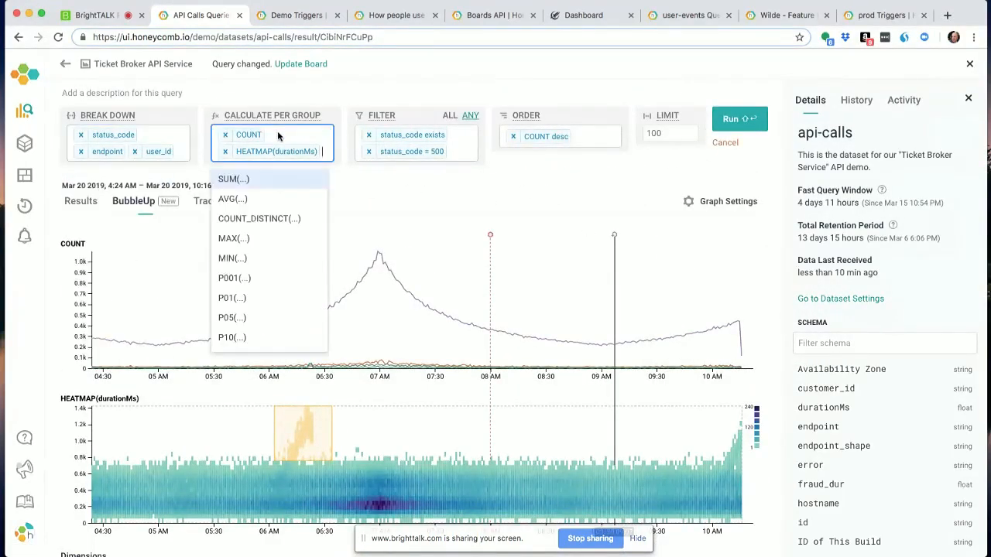
pyautogui.click(760, 125)
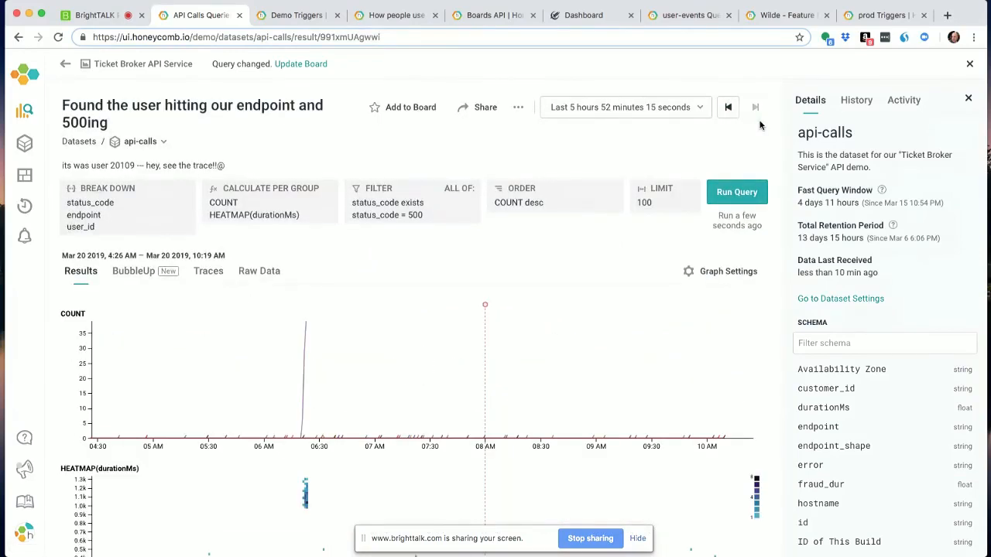
# - Examine the top row of the results table across its status_code, endpoint, user_id and COUNT columns
pyautogui.scroll(-3, 381, 243)
pyautogui.scroll(-2, 381, 242)
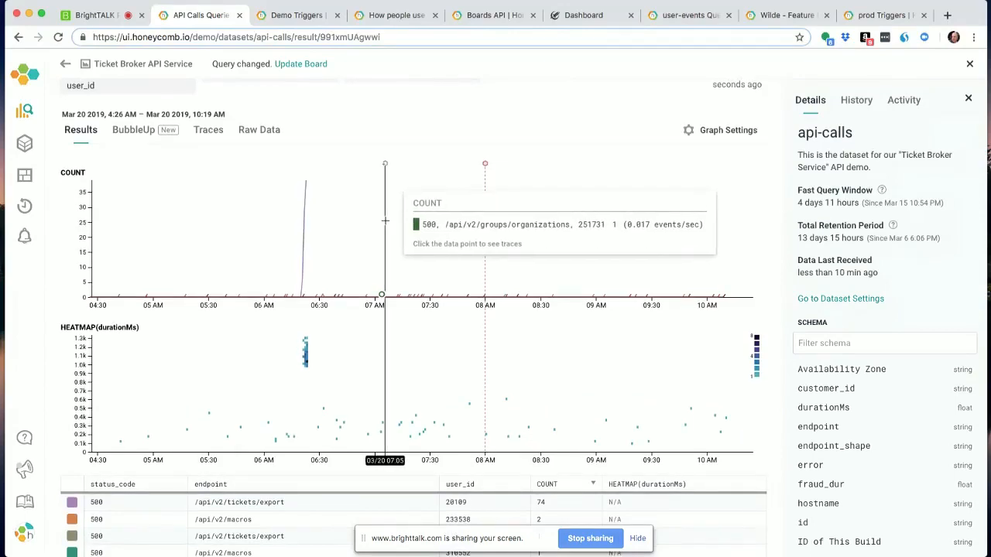
pyautogui.scroll(-5, 382, 243)
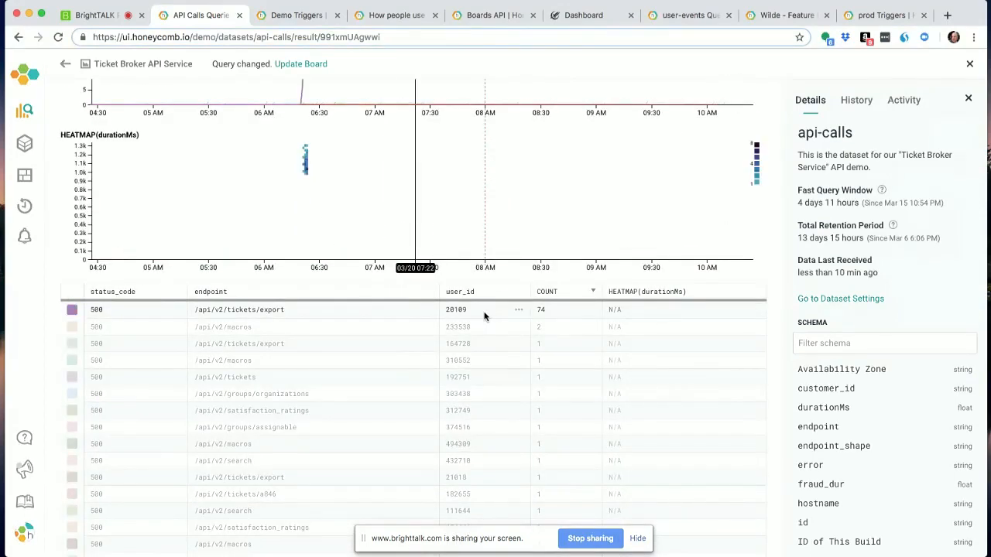
pyautogui.scroll(5, 484, 315)
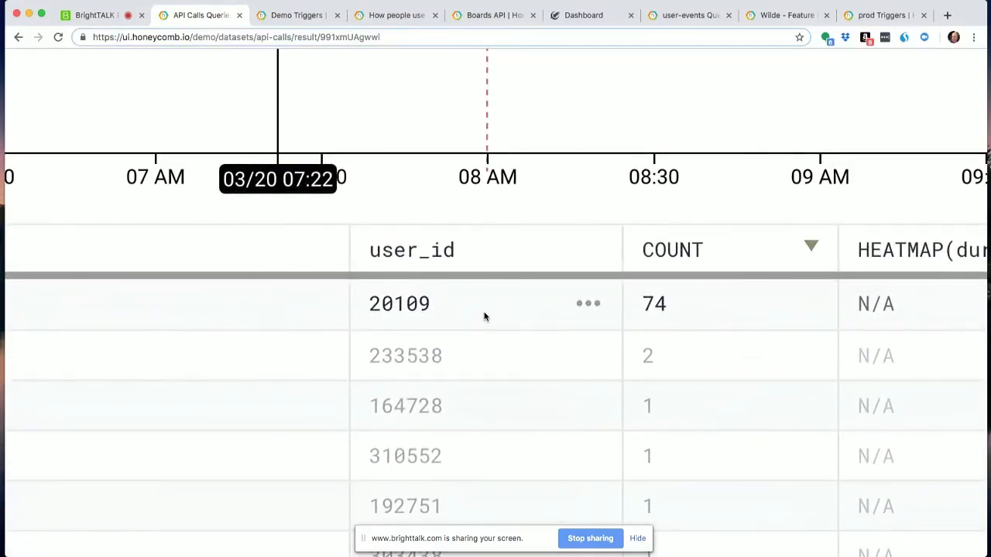
pyautogui.hscroll(-3, 484, 316)
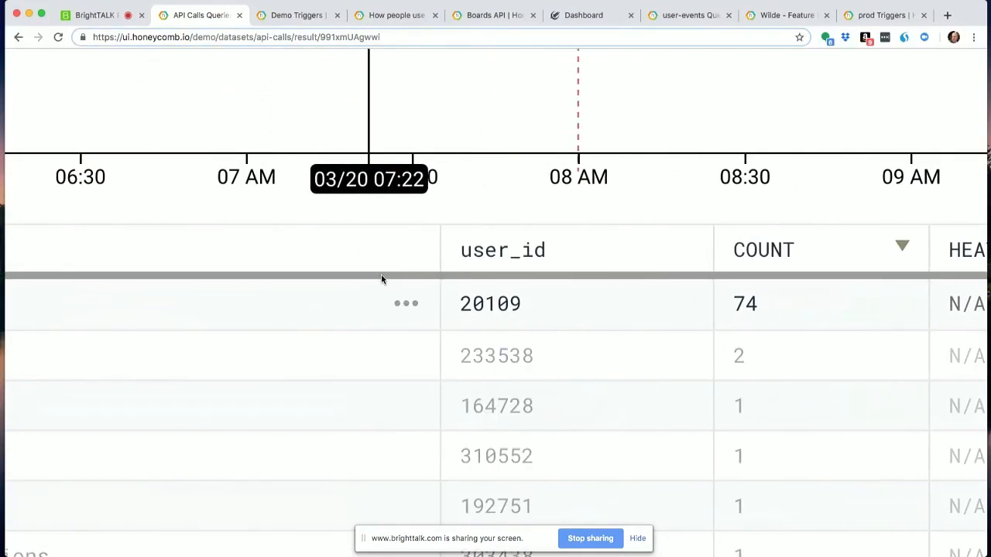
pyautogui.hscroll(-10, 367, 299)
pyautogui.hscroll(-4, 169, 282)
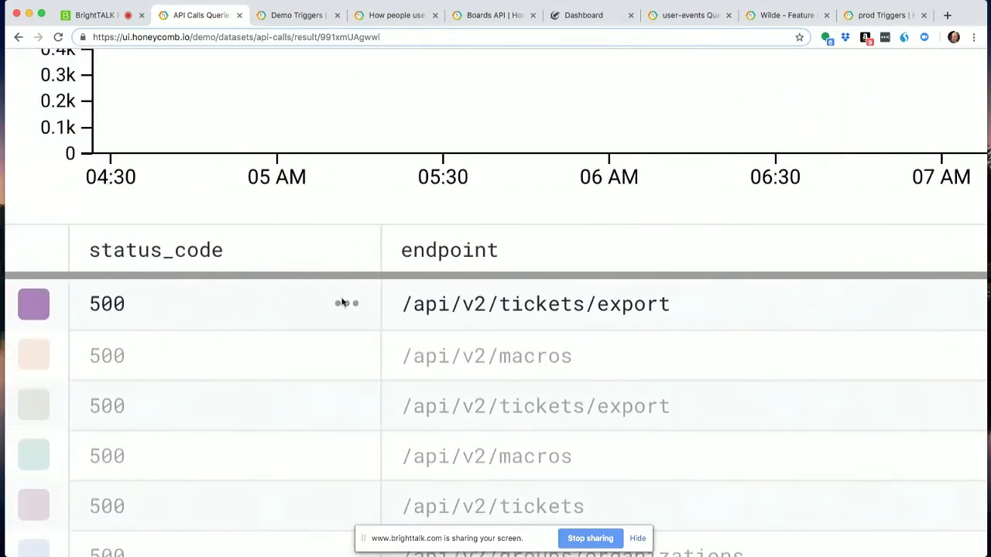
pyautogui.hscroll(14, 644, 314)
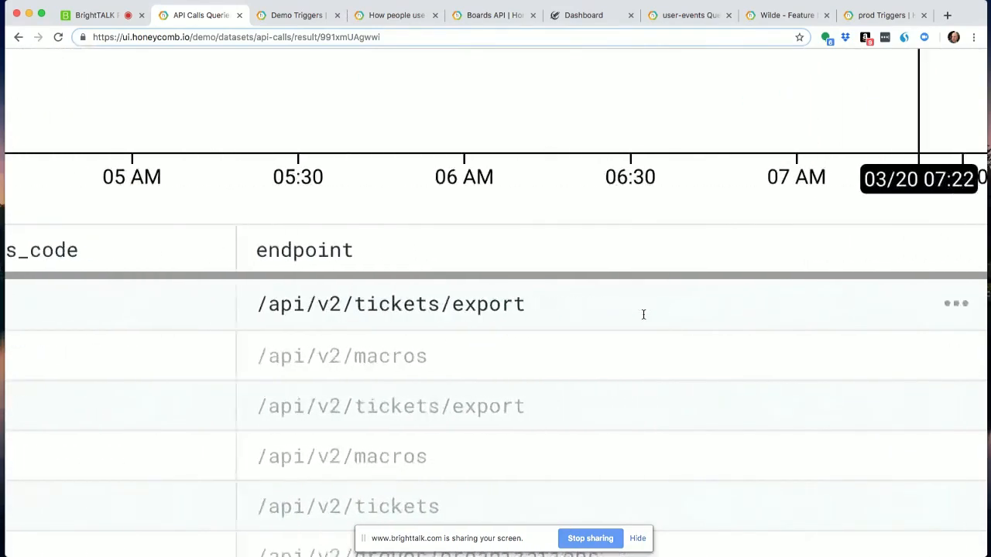
pyautogui.hscroll(1, 643, 314)
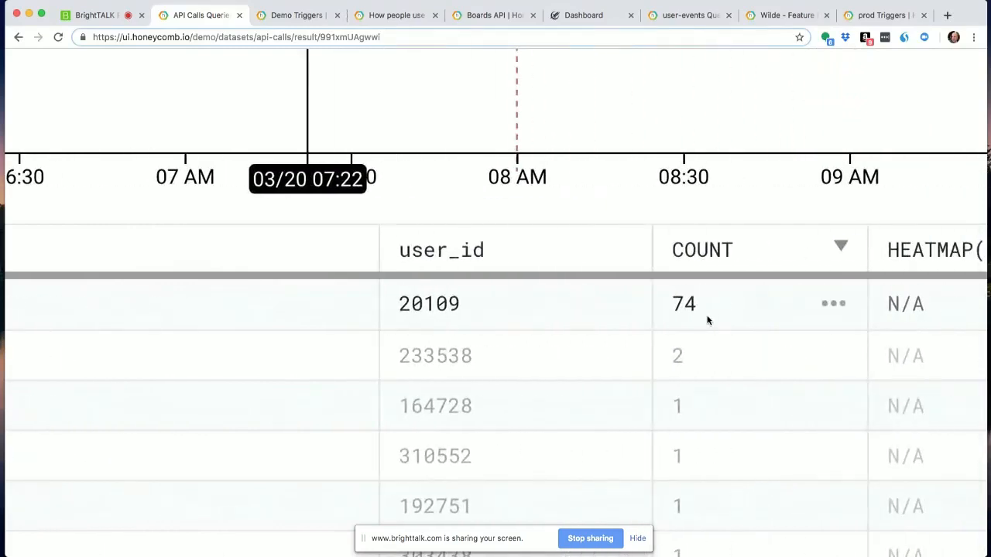
pyautogui.press('super+0')
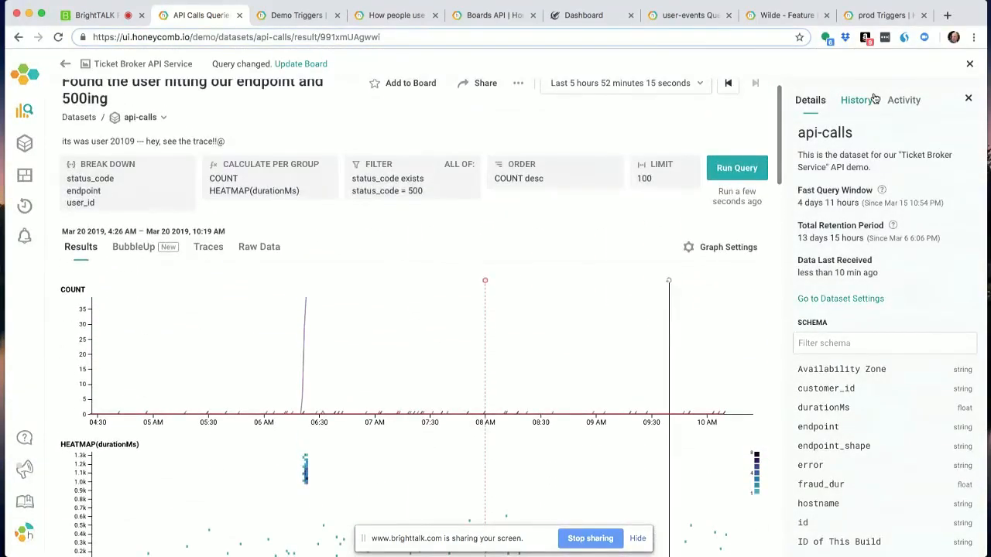
# - Show the query history for api-calls and review the list of slowest traces for the failing requests
pyautogui.click(870, 100)
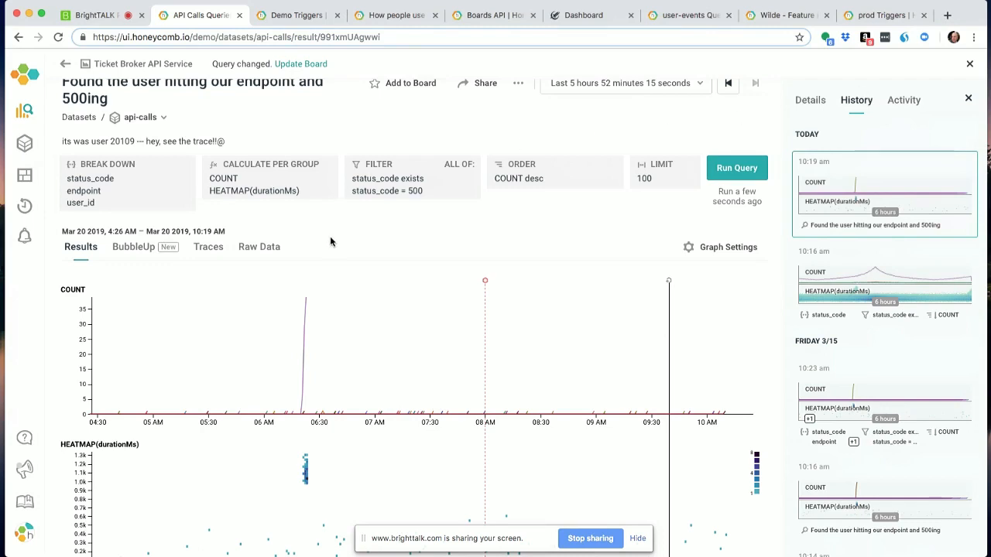
pyautogui.click(213, 249)
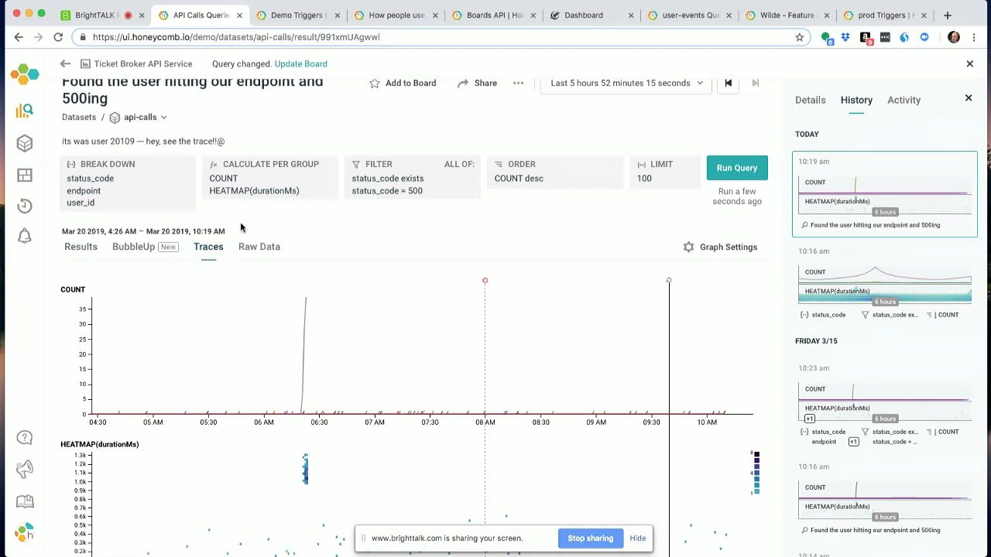
pyautogui.scroll(-1, 240, 227)
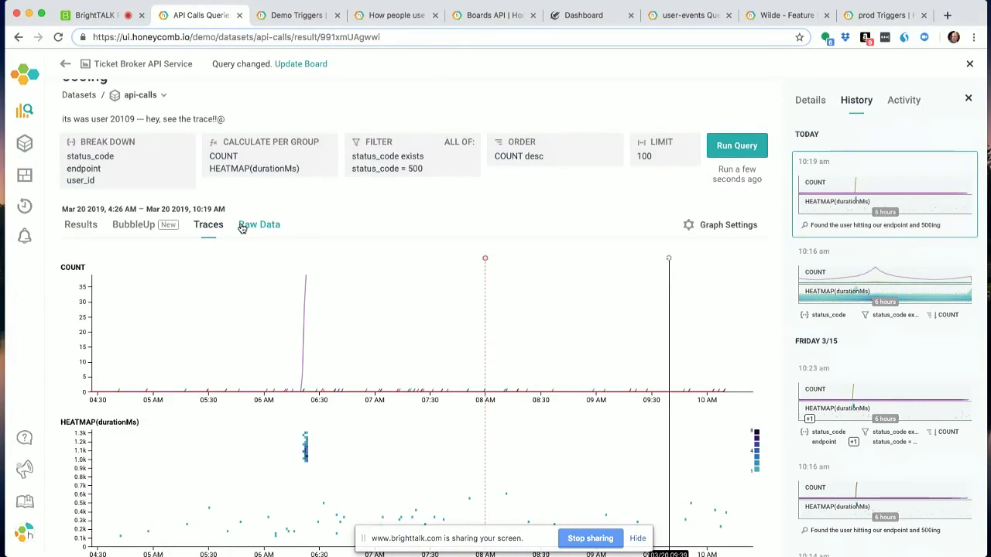
pyautogui.scroll(-5, 246, 215)
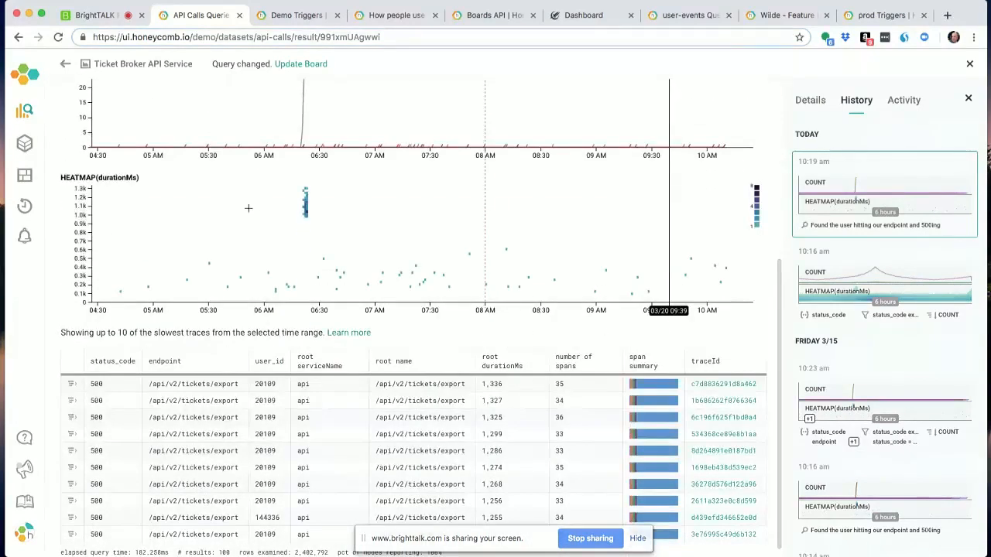
pyautogui.scroll(4, 240, 201)
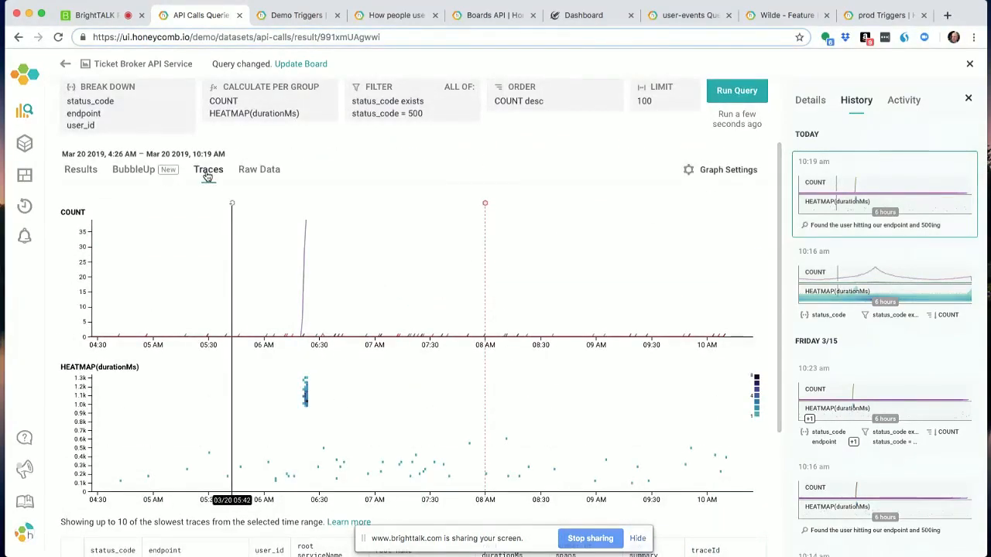
pyautogui.scroll(-3, 182, 280)
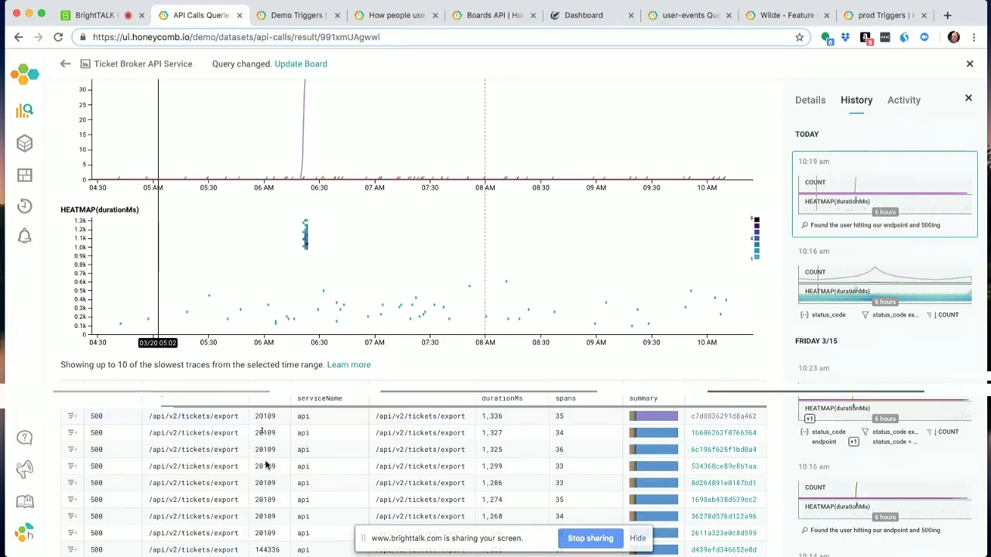
pyautogui.scroll(-1, 265, 466)
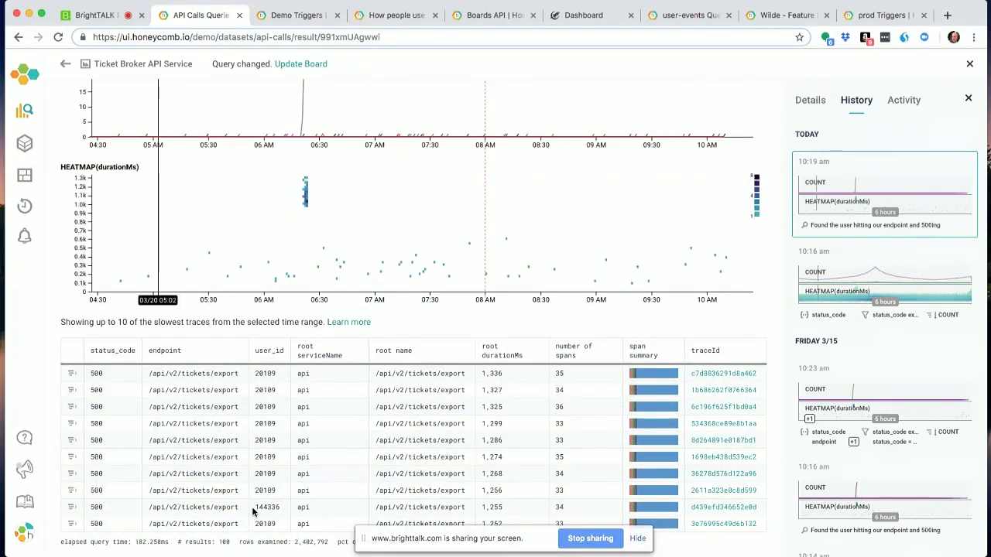
pyautogui.scroll(6, 285, 471)
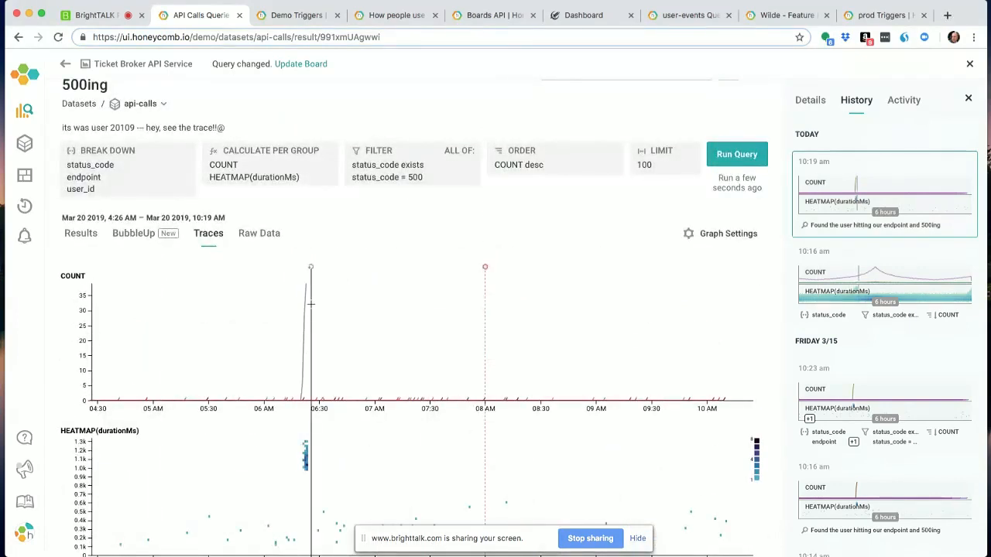
# - Open the trace behind the COUNT spike shortly before 06:30 and select its root api span, /api/v2/tickets/export
pyautogui.moveTo(306, 283)
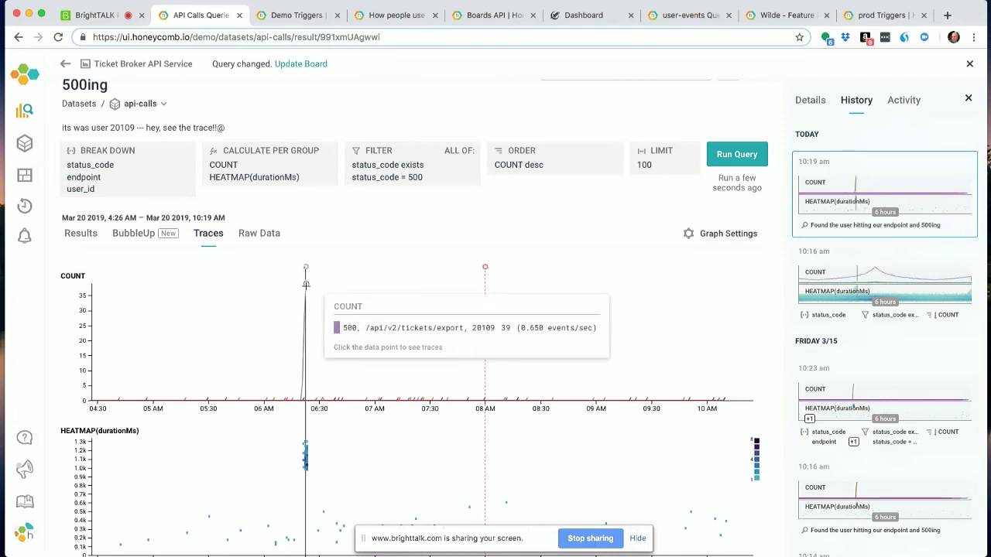
pyautogui.click(305, 284)
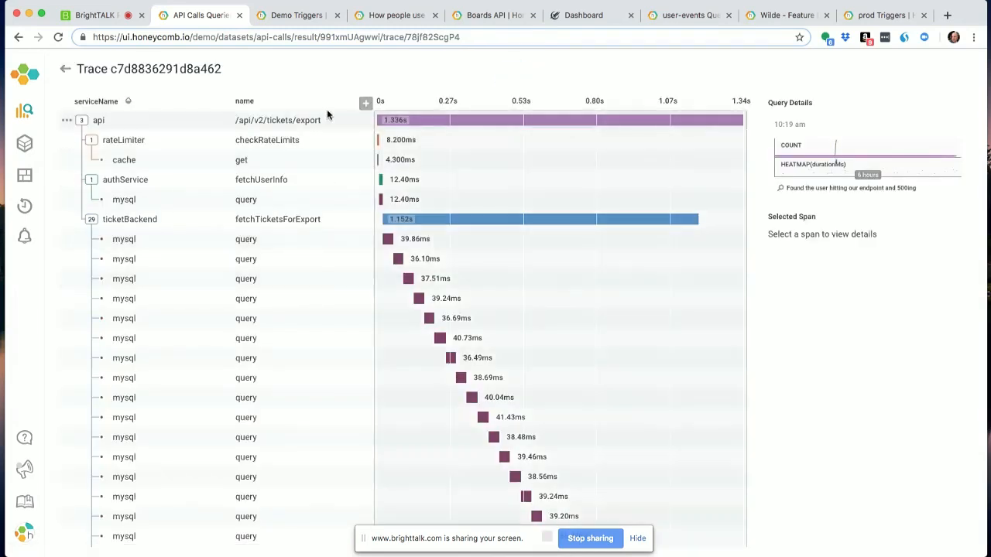
pyautogui.click(333, 119)
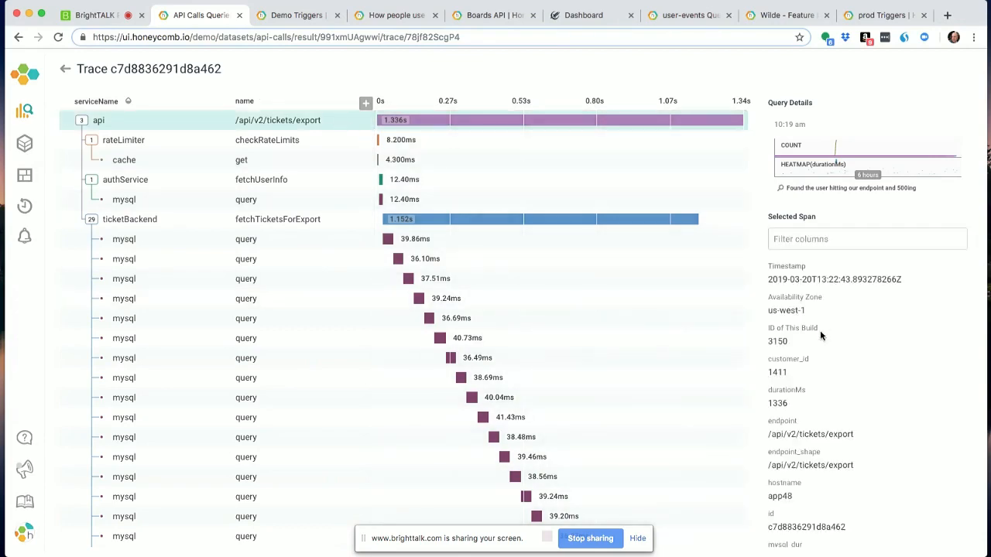
# - Examine the root api span's field values, including endpoint, hostname, mysql_dur, platform and status_code
pyautogui.scroll(5, 821, 332)
pyautogui.scroll(-1, 820, 333)
pyautogui.scroll(-5, 820, 330)
pyautogui.scroll(-3, 821, 334)
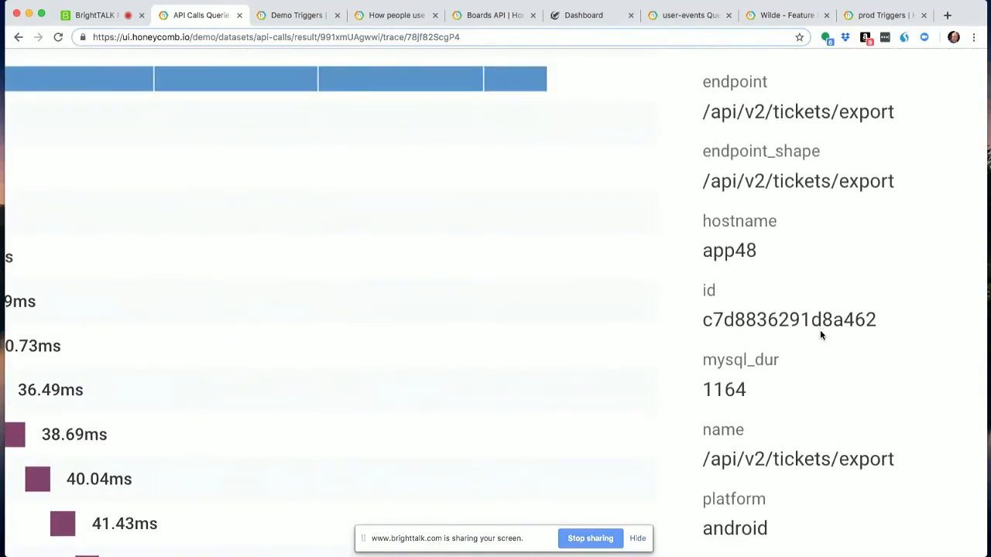
pyautogui.scroll(-3, 736, 203)
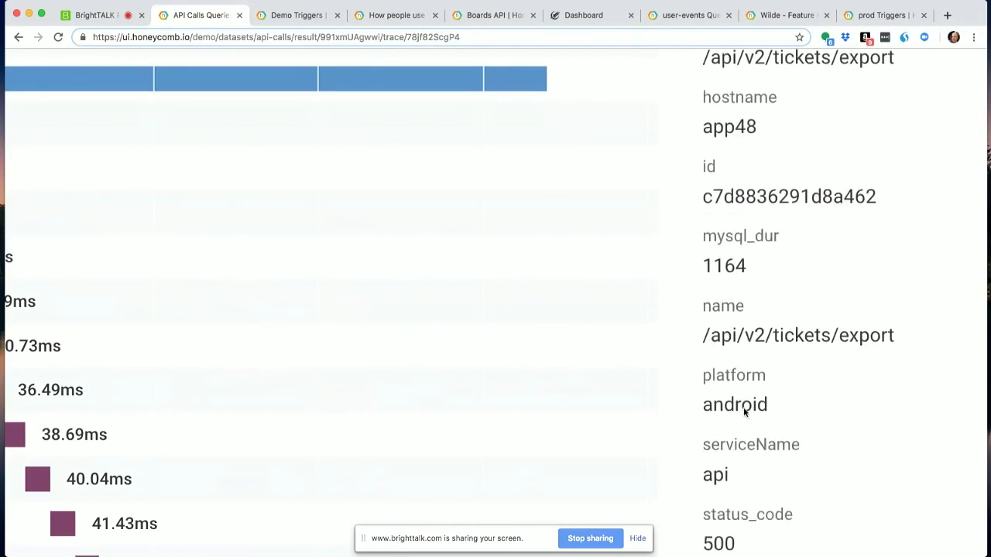
pyautogui.scroll(-1, 733, 511)
pyautogui.scroll(5, 733, 511)
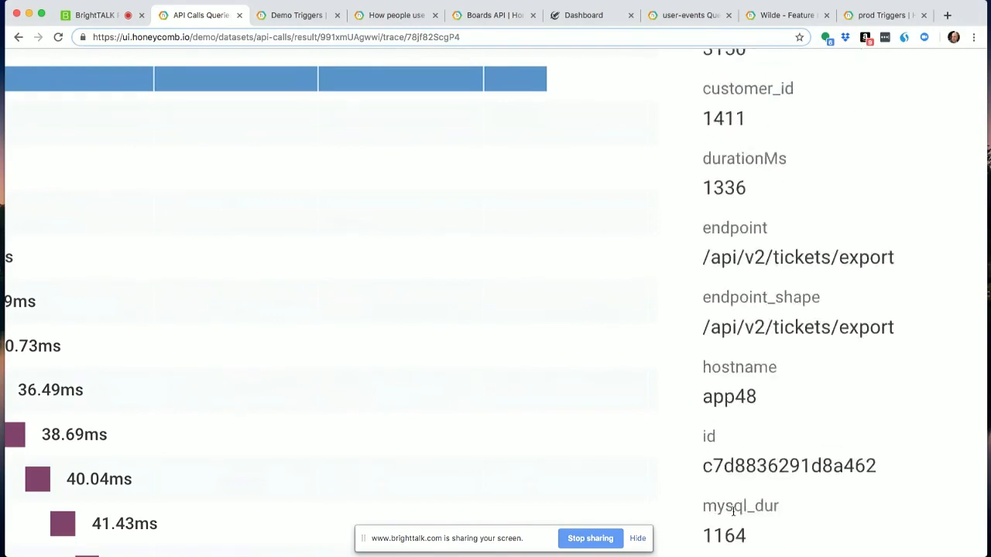
pyautogui.scroll(5, 733, 511)
pyautogui.scroll(-5, 732, 513)
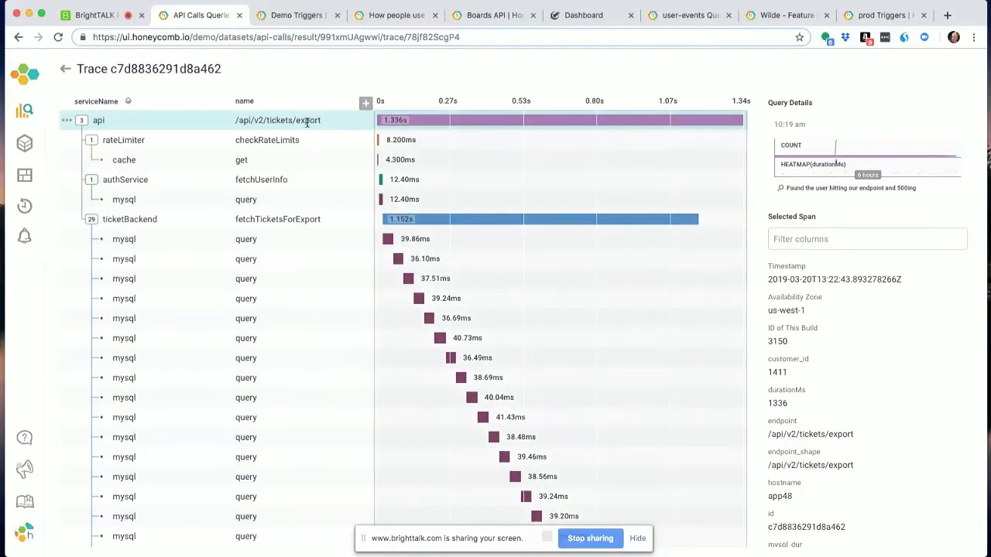
# - Inspect the details of the rateLimiter checkRateLimits, authService fetchUserInfo and ticketBackend fetchTicketsForExport spans in turn
pyautogui.click(316, 143)
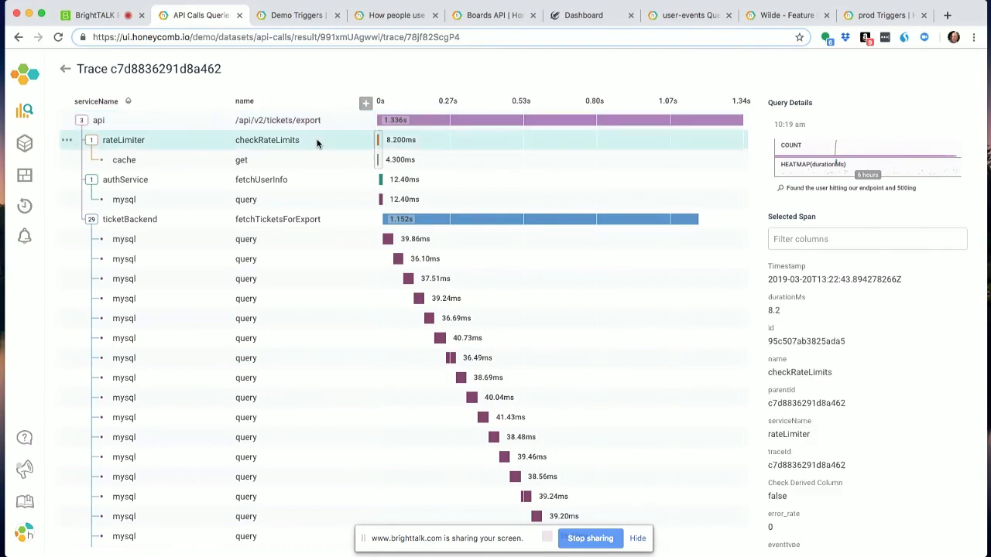
pyautogui.click(322, 179)
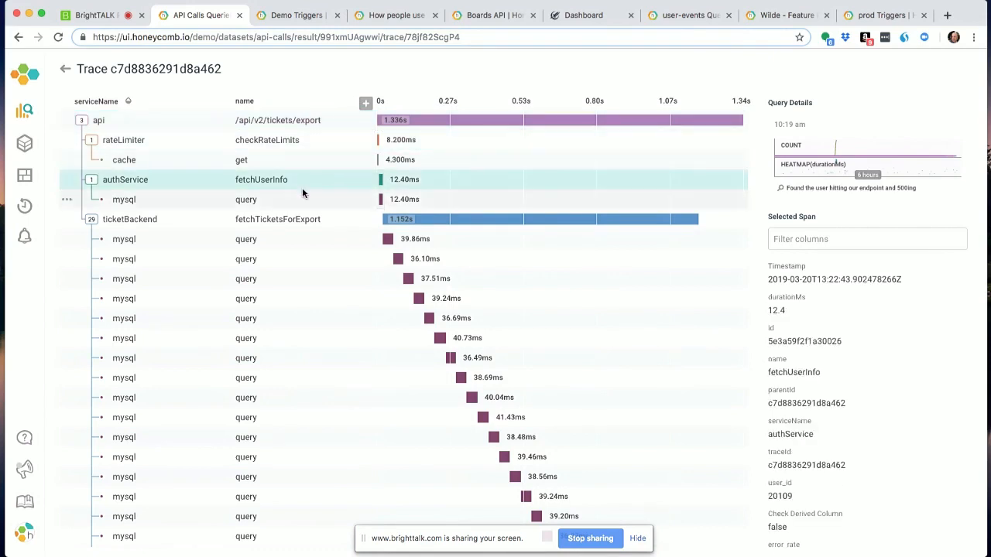
pyautogui.click(313, 222)
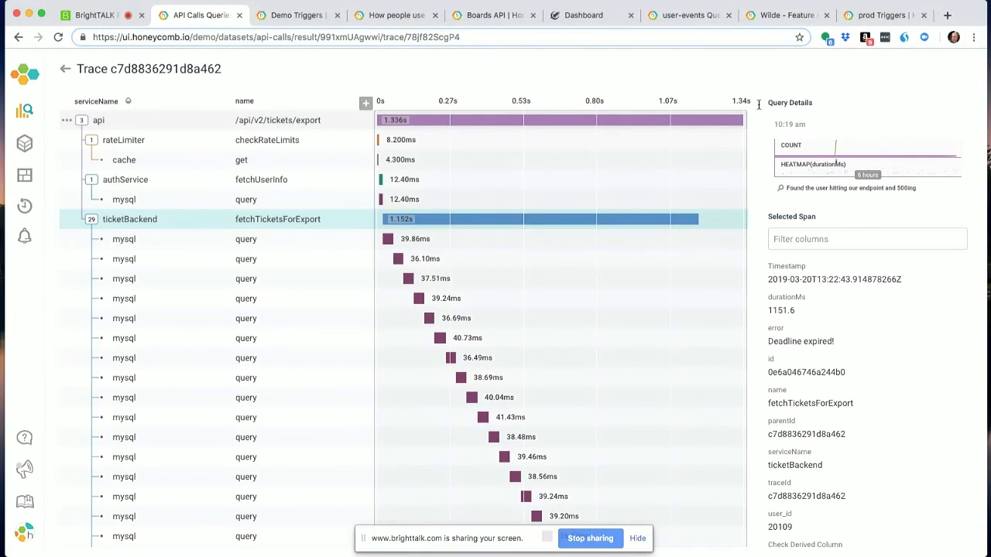
# - Compare the details of several mysql query spans under ticketBackend's fetchTicketsForExport span
pyautogui.click(412, 237)
pyautogui.click(416, 260)
pyautogui.click(421, 276)
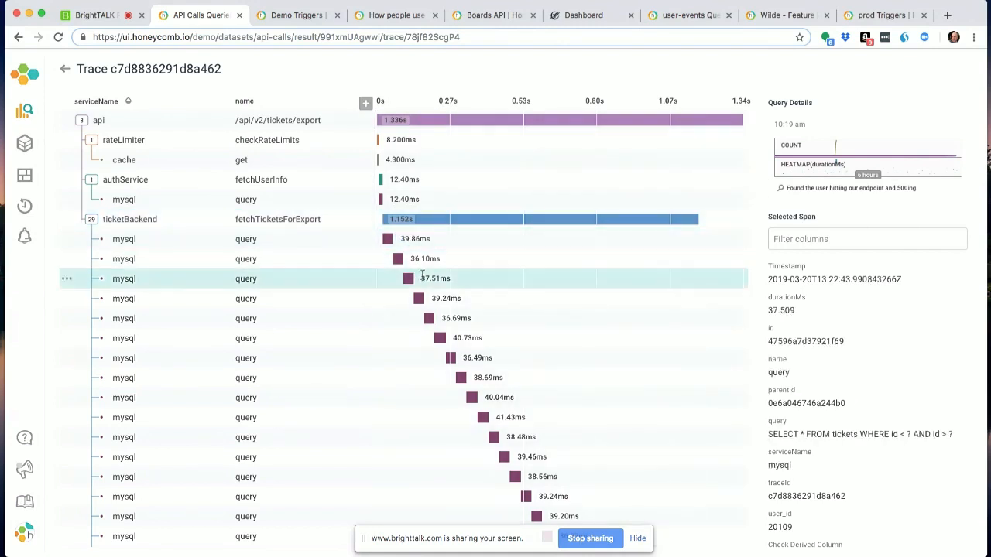
pyautogui.click(443, 317)
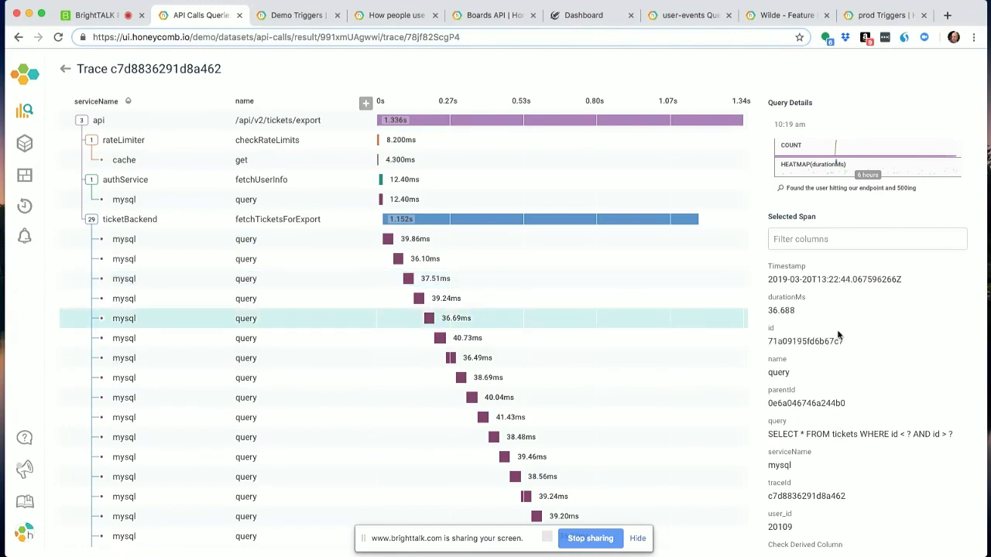
pyautogui.click(547, 445)
pyautogui.scroll(-2, 545, 448)
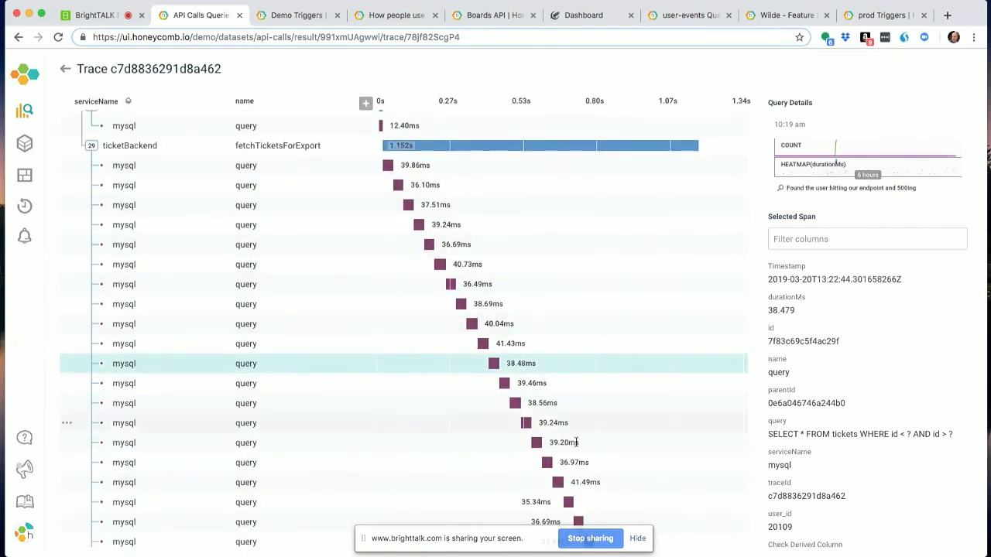
pyautogui.click(582, 515)
pyautogui.click(579, 497)
pyautogui.click(538, 443)
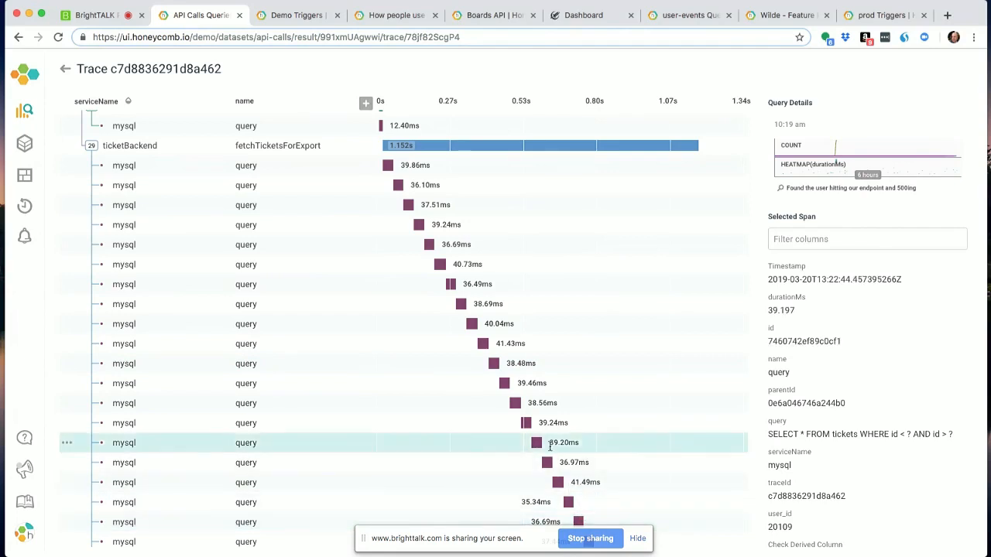
pyautogui.scroll(1, 504, 350)
pyautogui.scroll(2, 503, 350)
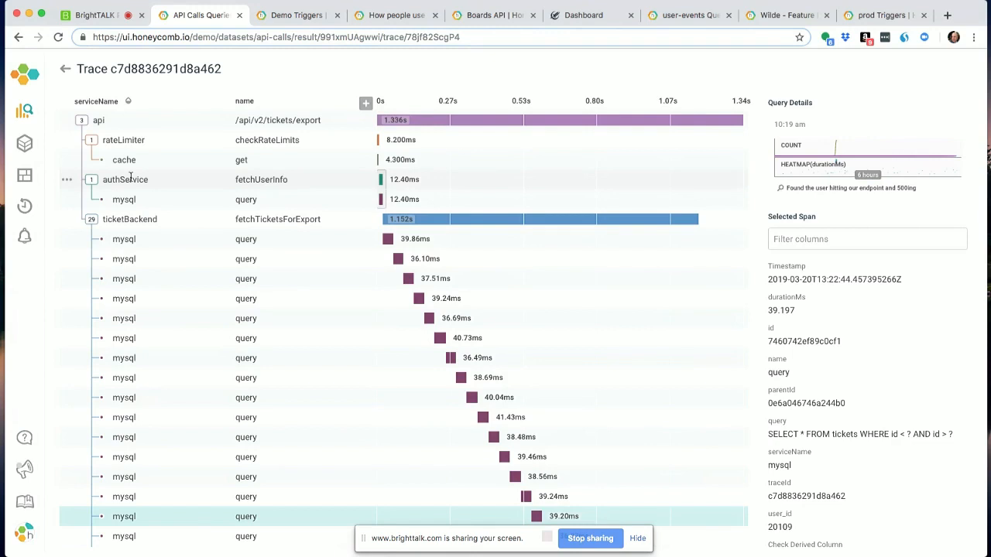
# - Recheck the authService and rateLimiter span details, then return from the trace to the query results
pyautogui.click(130, 178)
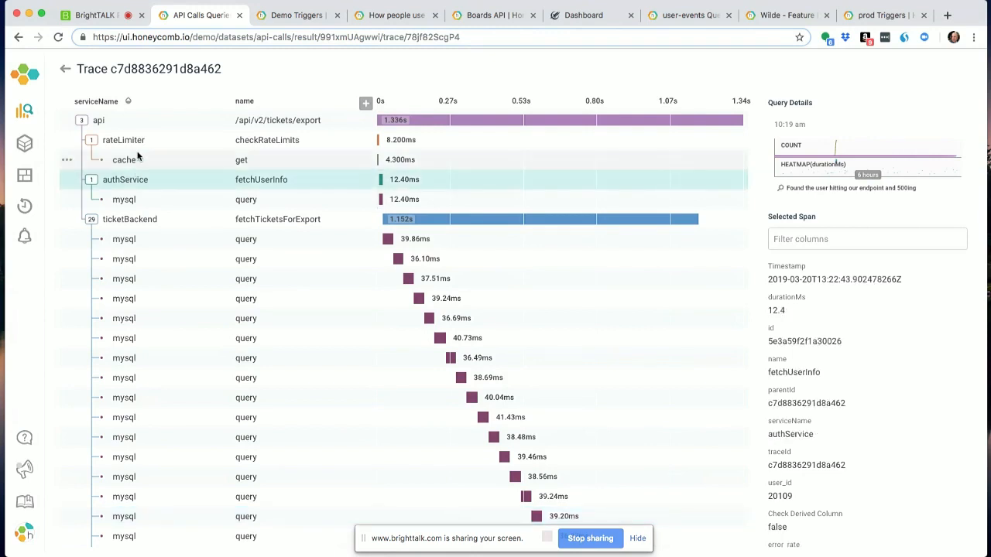
pyautogui.click(137, 142)
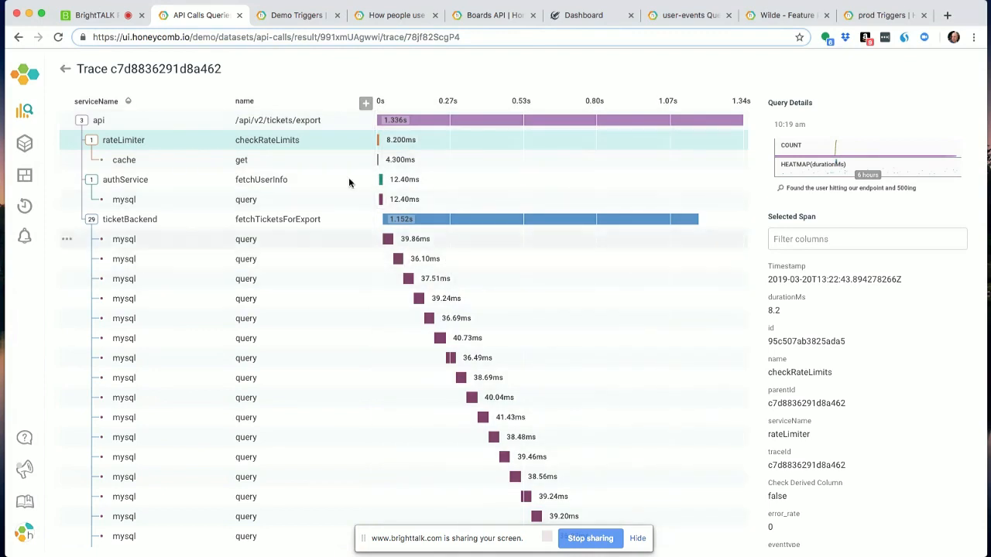
pyautogui.click(65, 72)
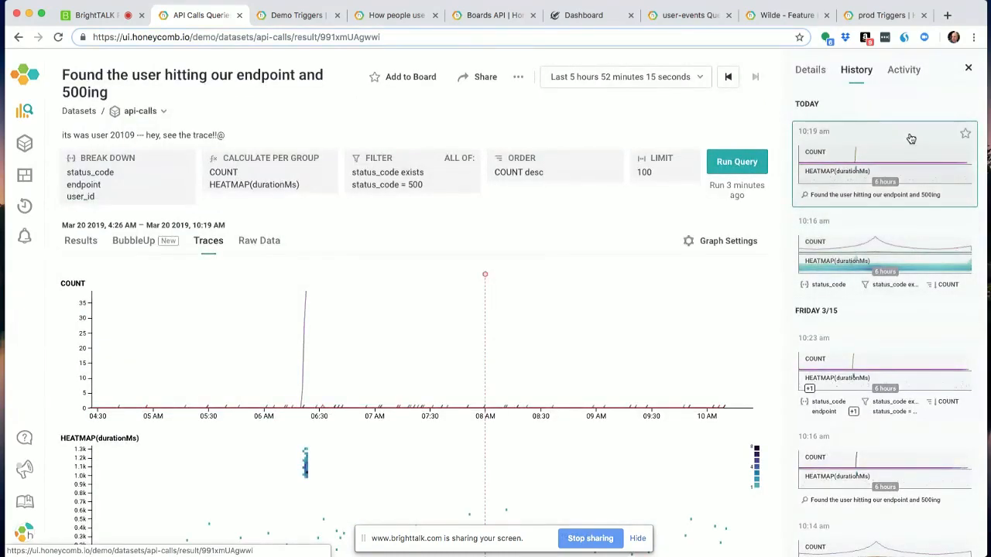
# - Open earlier api-calls queries from the history in turn, from today's 10:16 am run back to the oldest listed Friday 3/15 7:53 am run
pyautogui.click(876, 252)
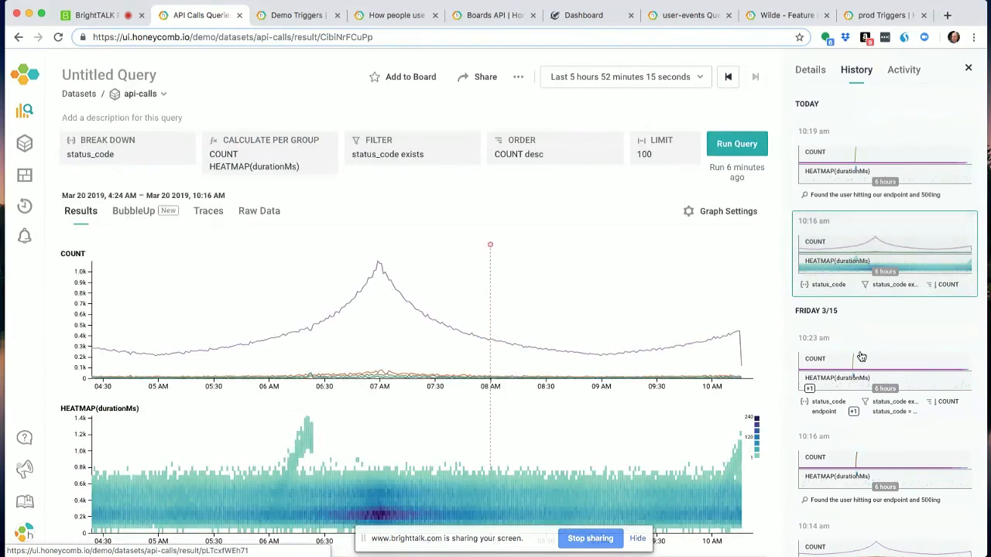
pyautogui.click(861, 368)
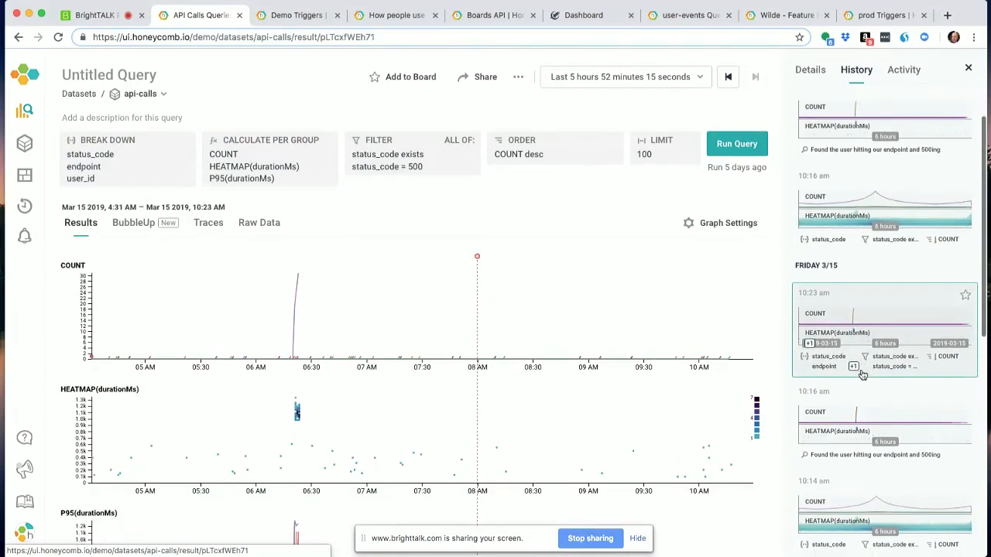
pyautogui.scroll(-5, 861, 371)
pyautogui.click(869, 397)
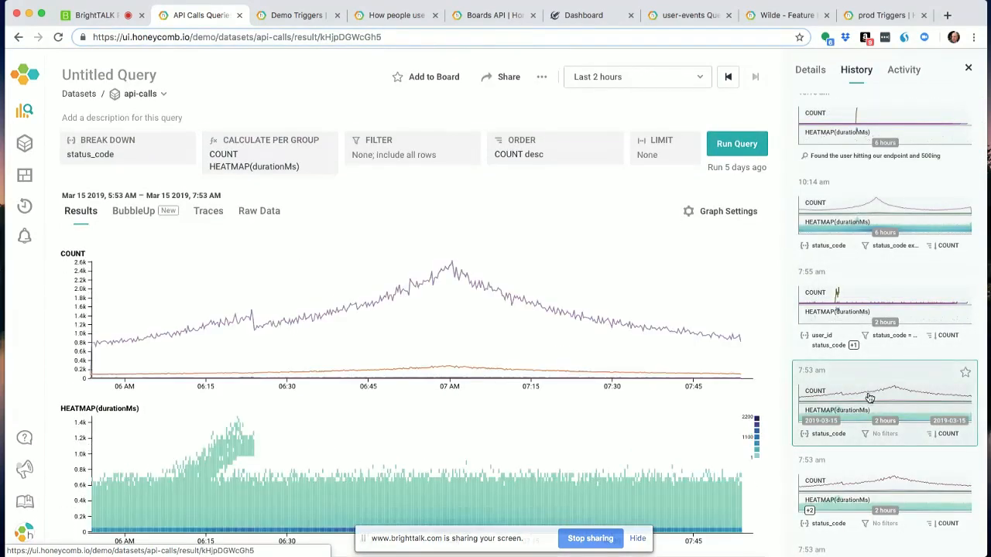
pyautogui.click(873, 491)
pyautogui.scroll(-3, 871, 465)
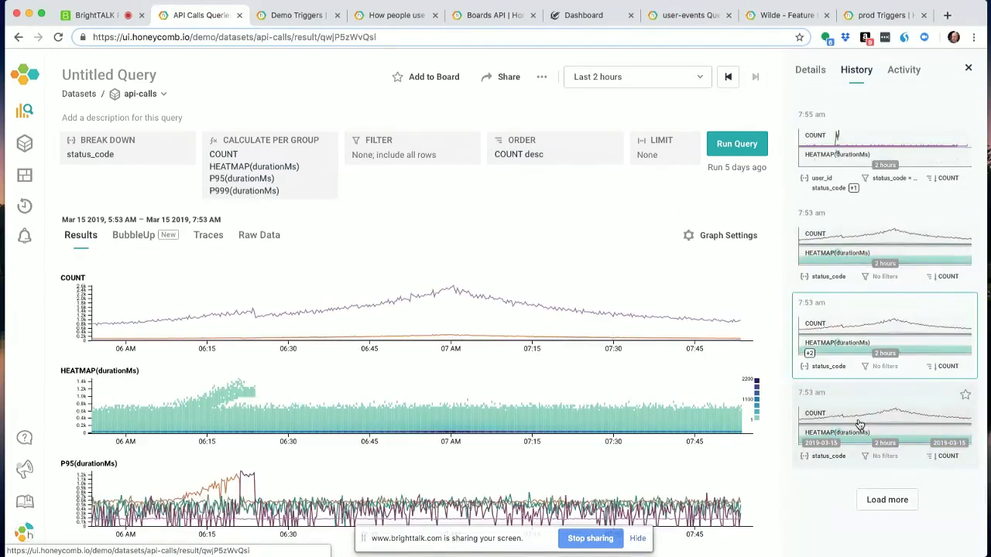
pyautogui.click(859, 424)
# - Show the team's recent query activity and list the additional actions available for the current query
pyautogui.click(901, 69)
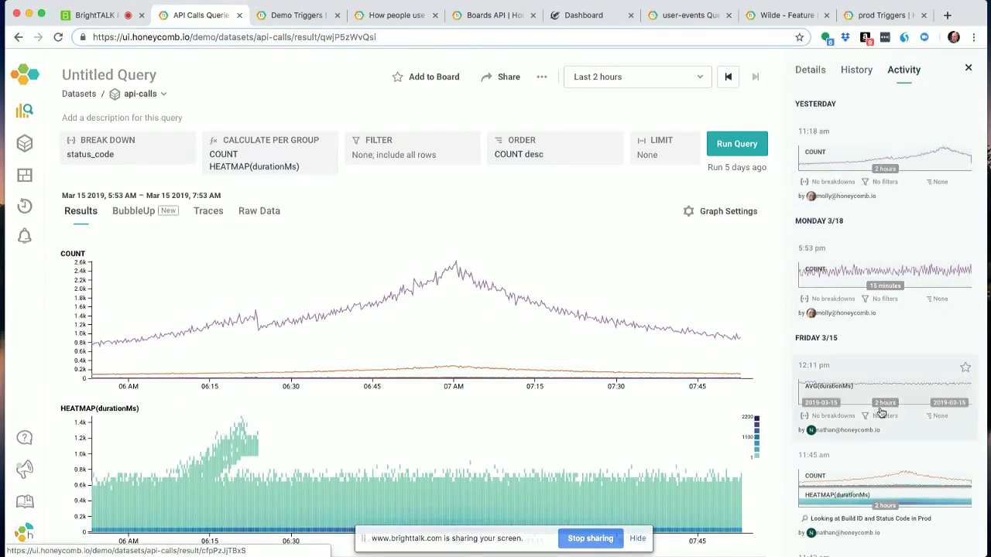
pyautogui.click(540, 78)
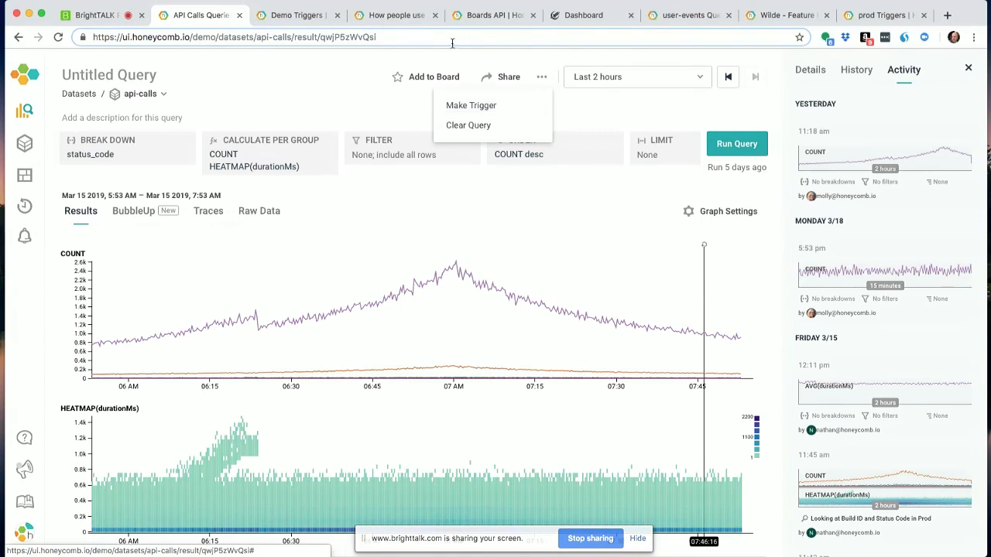
pyautogui.click(591, 538)
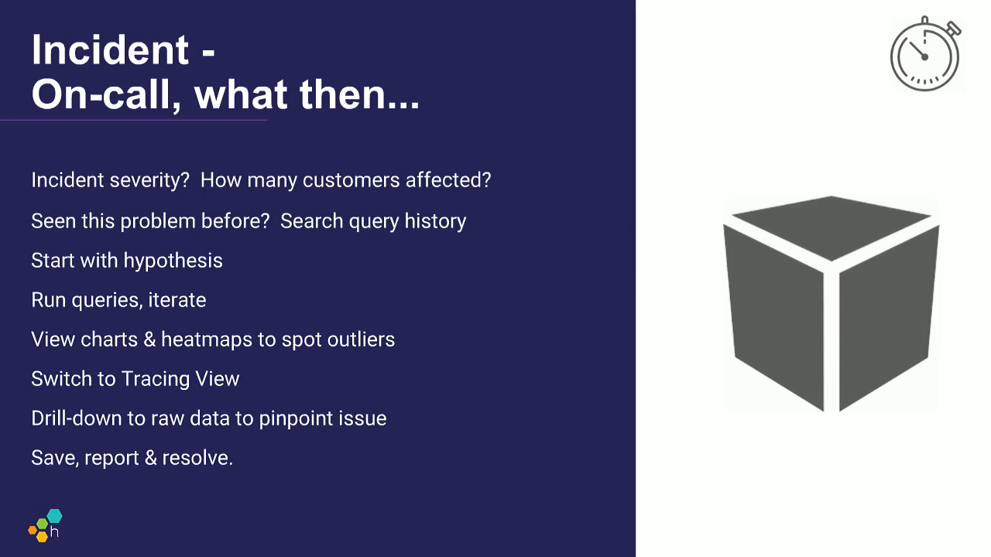
pyautogui.press('Right')
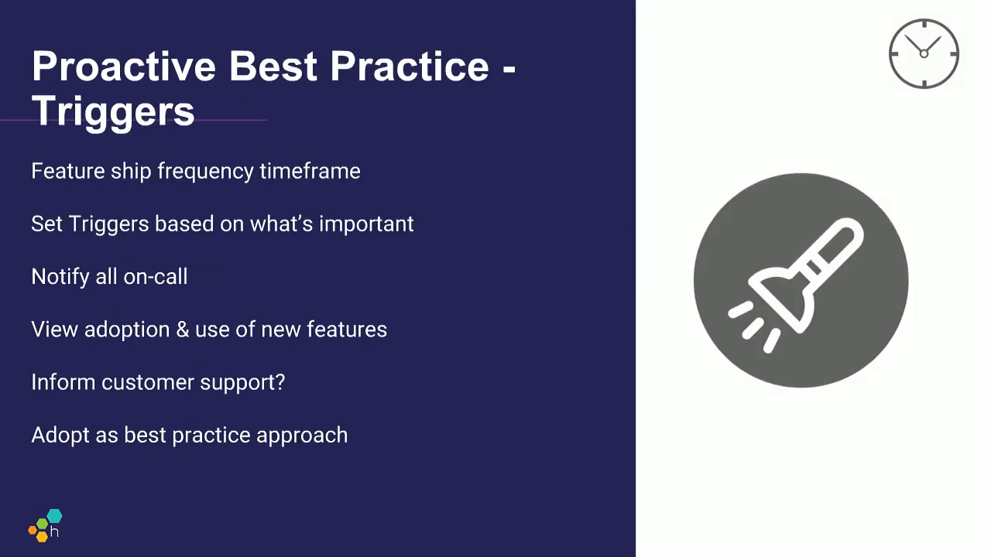
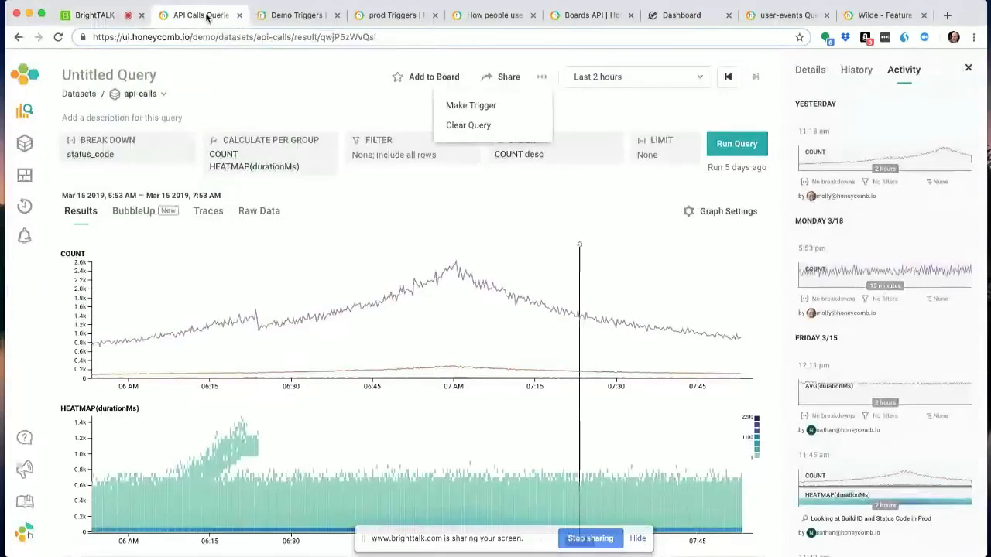
# - Open today's 10:19 am query "Found the user hitting our endpoint and 500ing" from the query history
pyautogui.moveTo(458, 316)
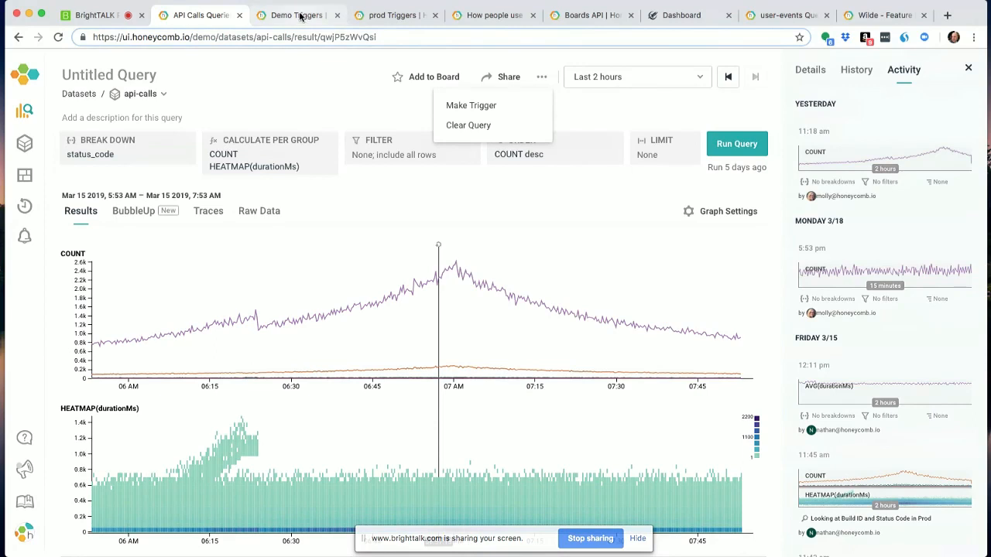
pyautogui.click(595, 109)
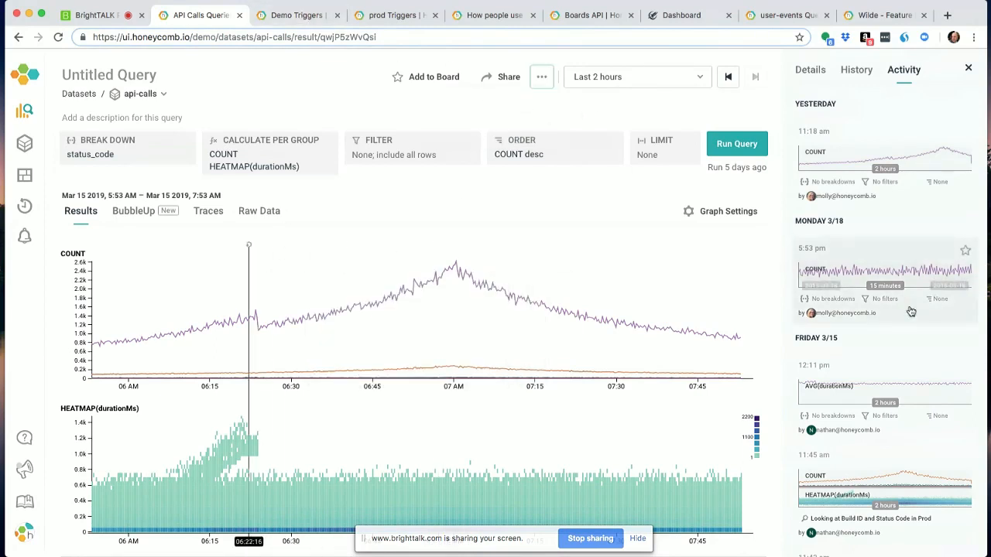
pyautogui.click(855, 71)
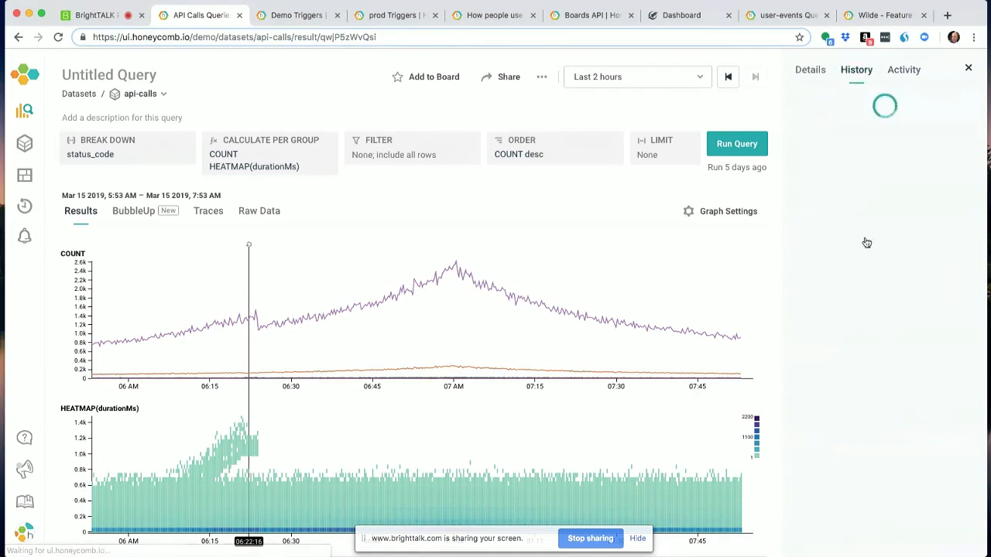
pyautogui.click(898, 167)
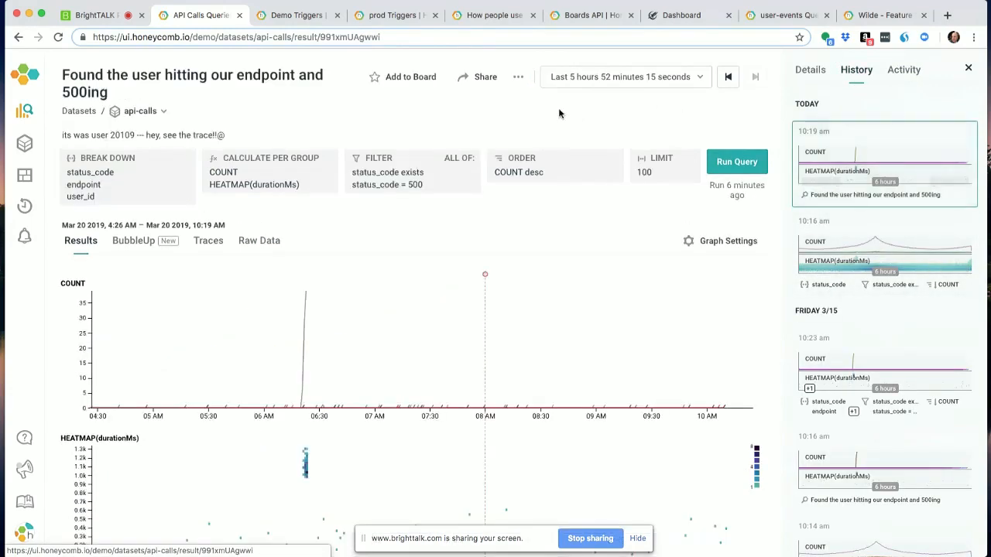
pyautogui.click(518, 77)
pyautogui.click(506, 105)
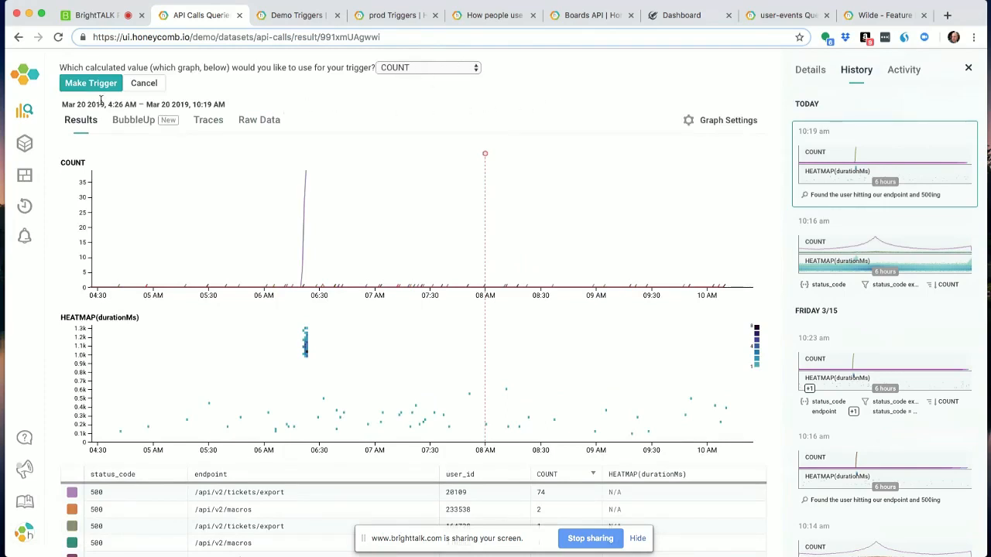
pyautogui.click(146, 85)
# - Add P95(durationMs) to the query's calculations, run it, and look over the resulting graphs and table
pyautogui.click(306, 187)
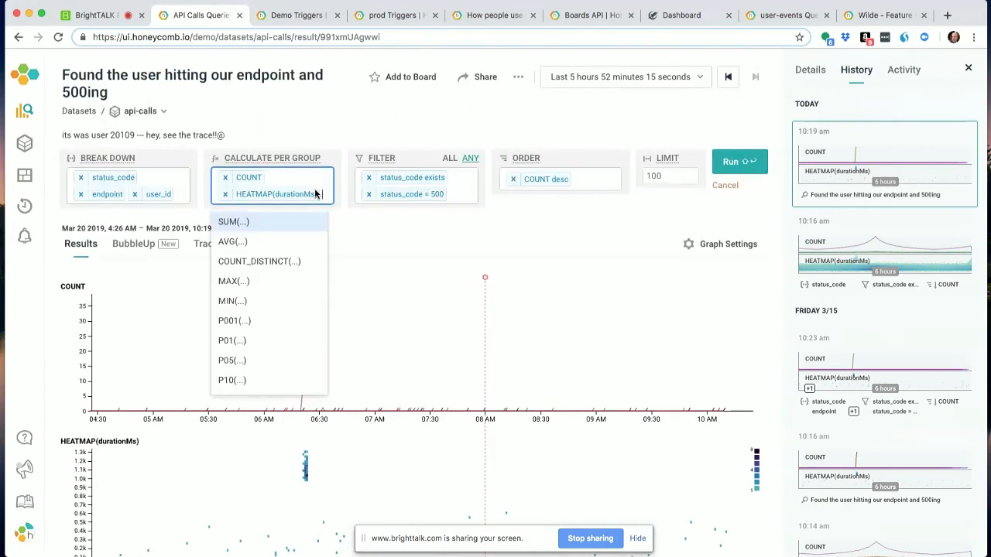
pyautogui.write('p95(')
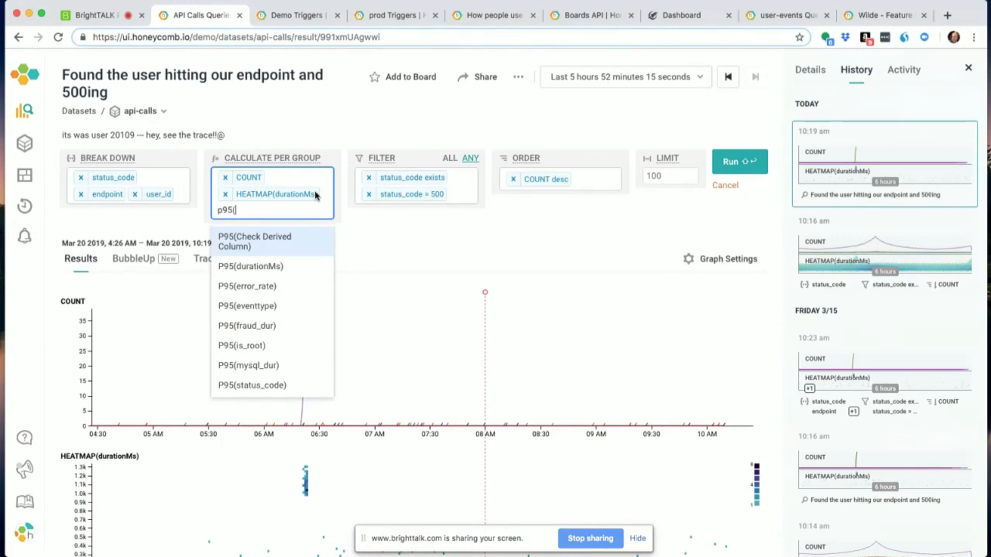
pyautogui.click(302, 268)
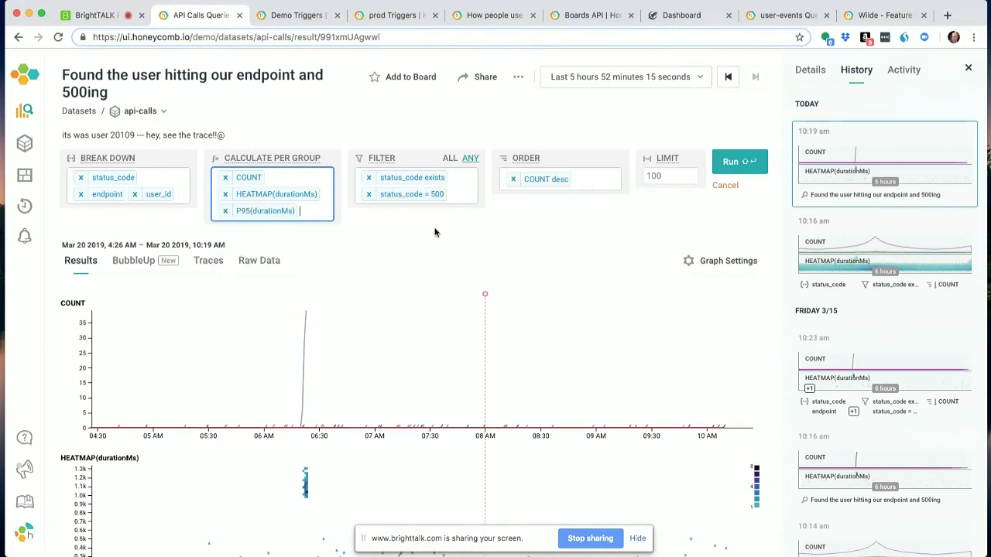
pyautogui.click(749, 162)
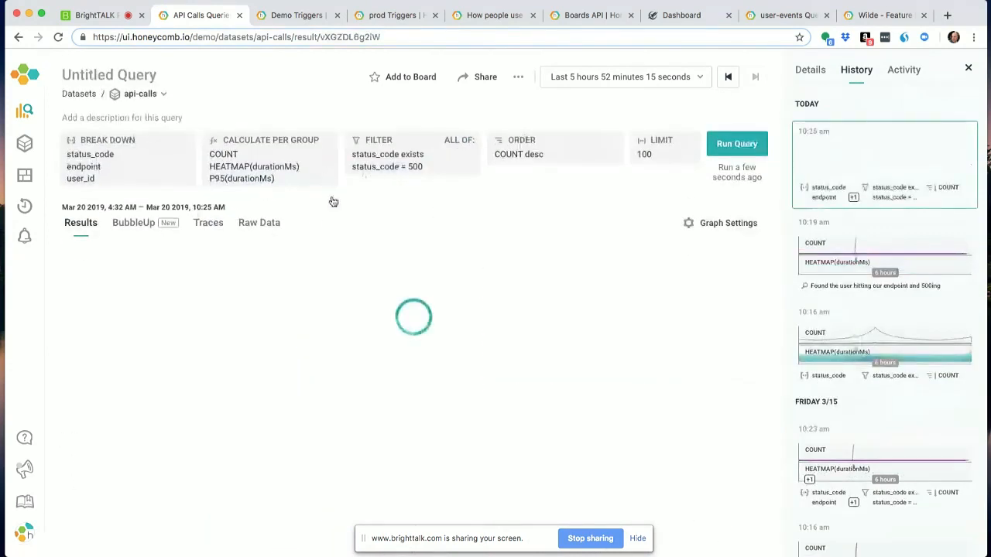
pyautogui.scroll(-1, 366, 220)
pyautogui.scroll(-5, 365, 232)
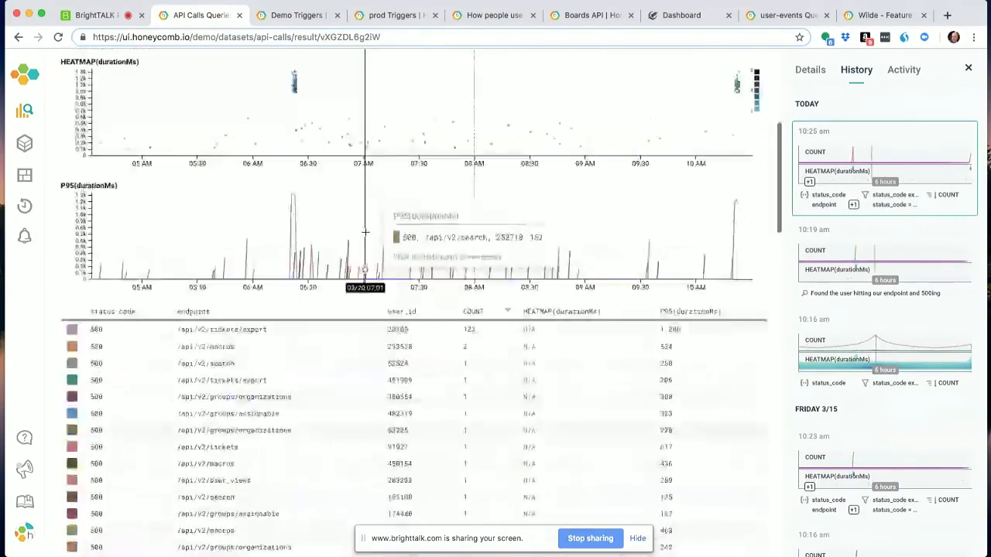
pyautogui.scroll(3, 365, 237)
pyautogui.scroll(3, 365, 238)
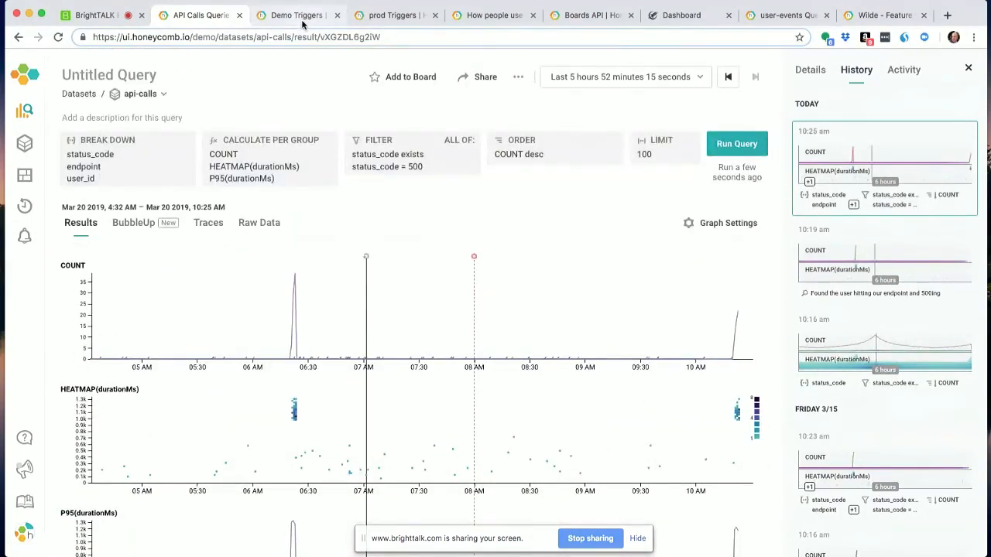
# - Make a new trigger from this query, using P95(durationMs) as its calculated value
pyautogui.click(519, 80)
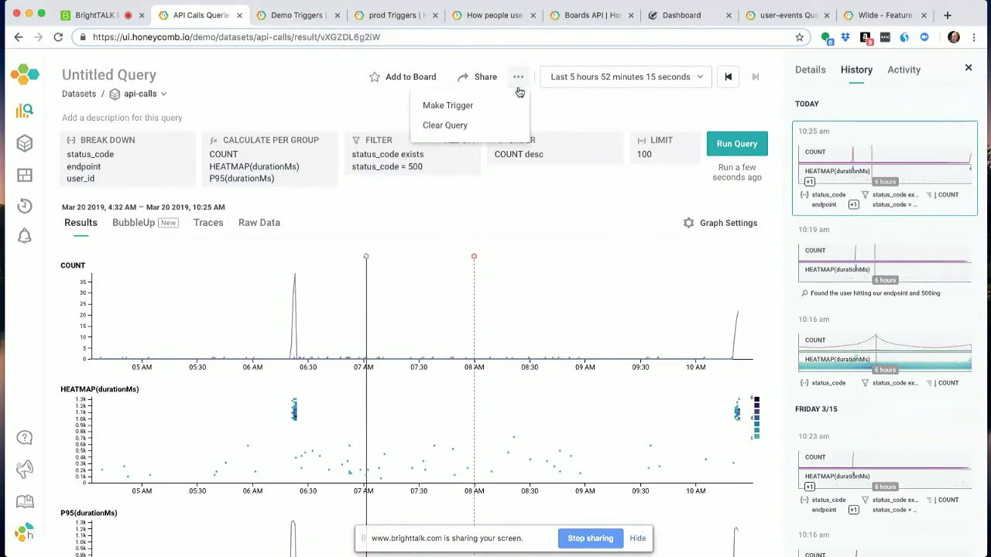
pyautogui.click(504, 111)
pyautogui.click(454, 71)
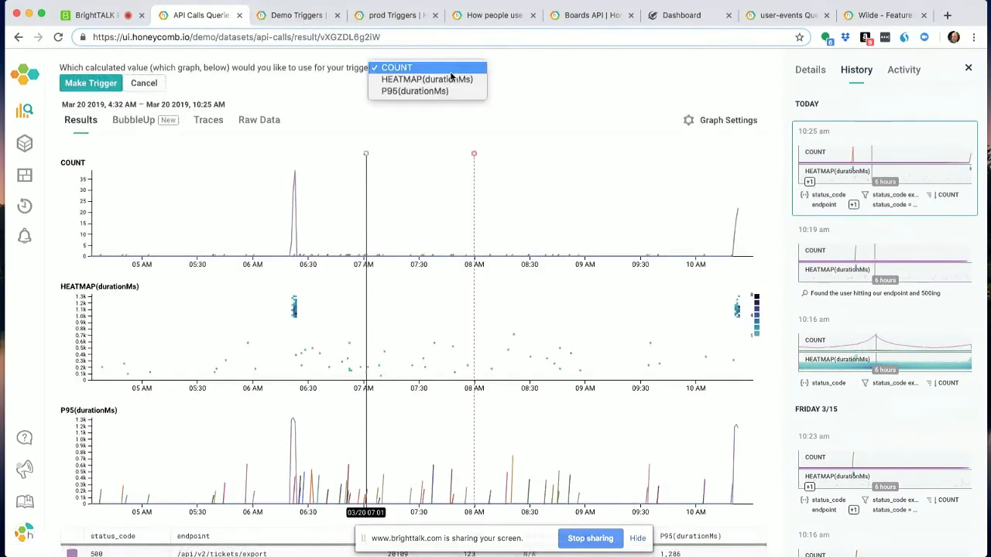
pyautogui.click(455, 79)
pyautogui.click(451, 68)
pyautogui.click(452, 68)
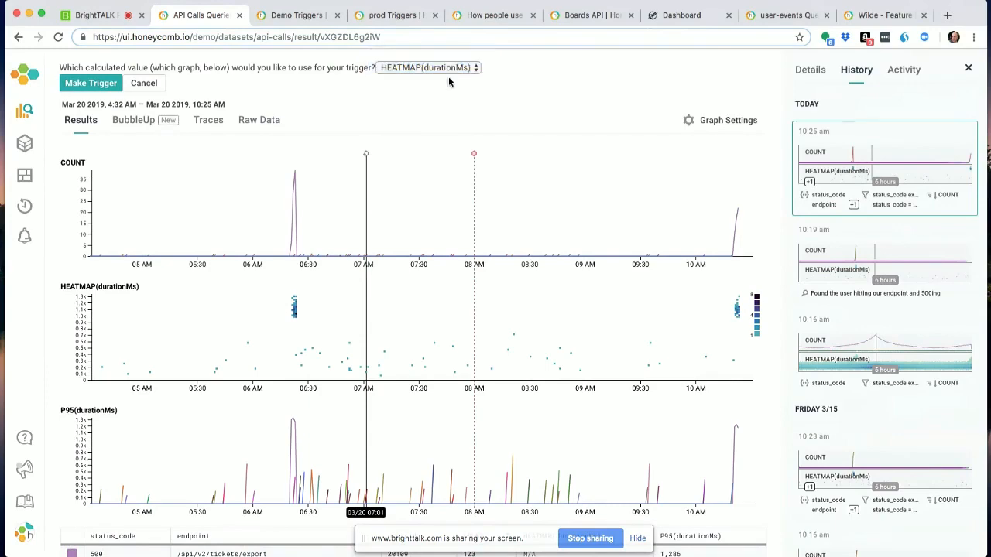
pyautogui.click(451, 69)
pyautogui.click(441, 79)
pyautogui.click(91, 83)
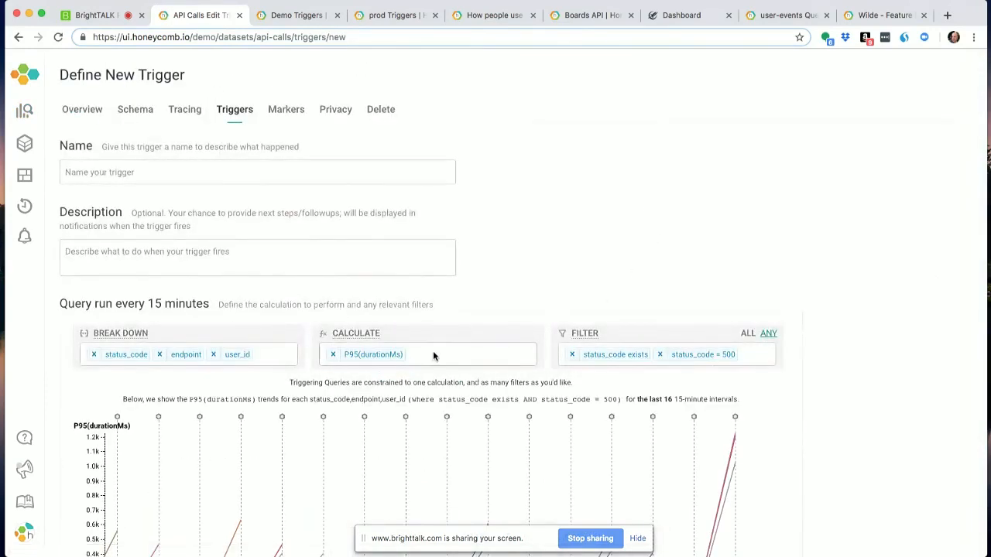
# - Set the trigger's threshold to fire when P95(durationMs) is greater than 800
pyautogui.scroll(-6, 433, 353)
pyautogui.click(120, 280)
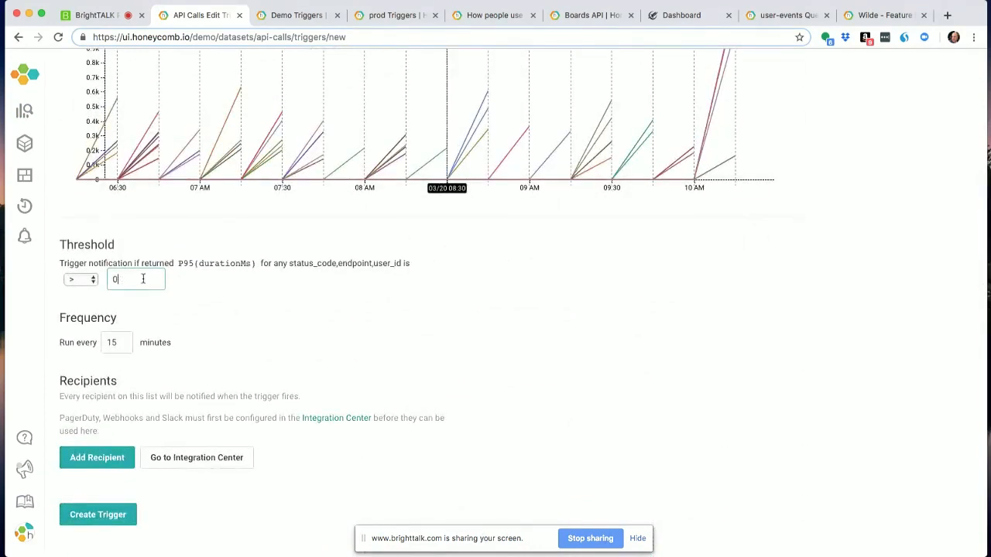
pyautogui.press('BackSpace')
pyautogui.write('00')
pyautogui.press('BackSpace')
pyautogui.press('BackSpace')
pyautogui.write('800')
# - Set the trigger's frequency to run every 1 minute
pyautogui.click(128, 338)
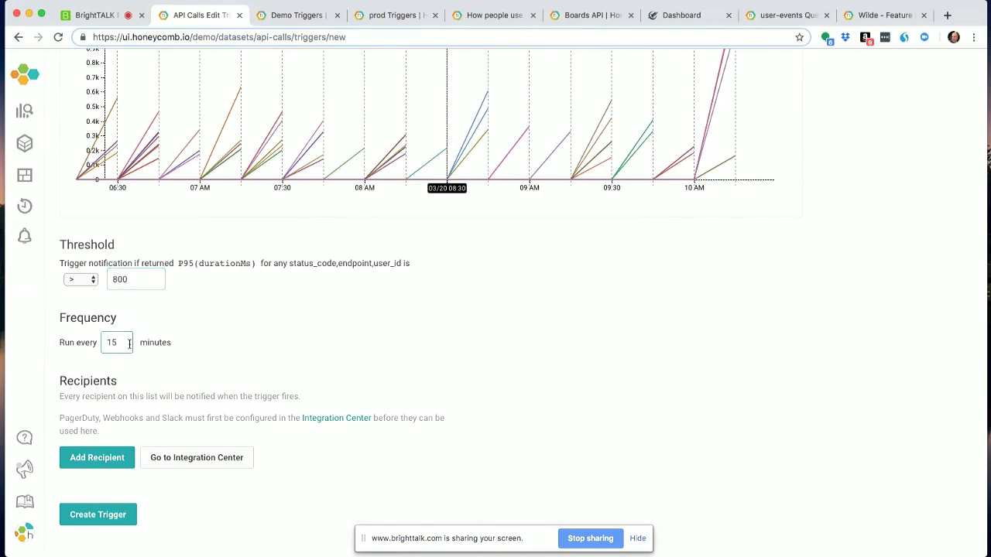
pyautogui.click(125, 342)
pyautogui.press('BackSpace')
pyautogui.click(291, 344)
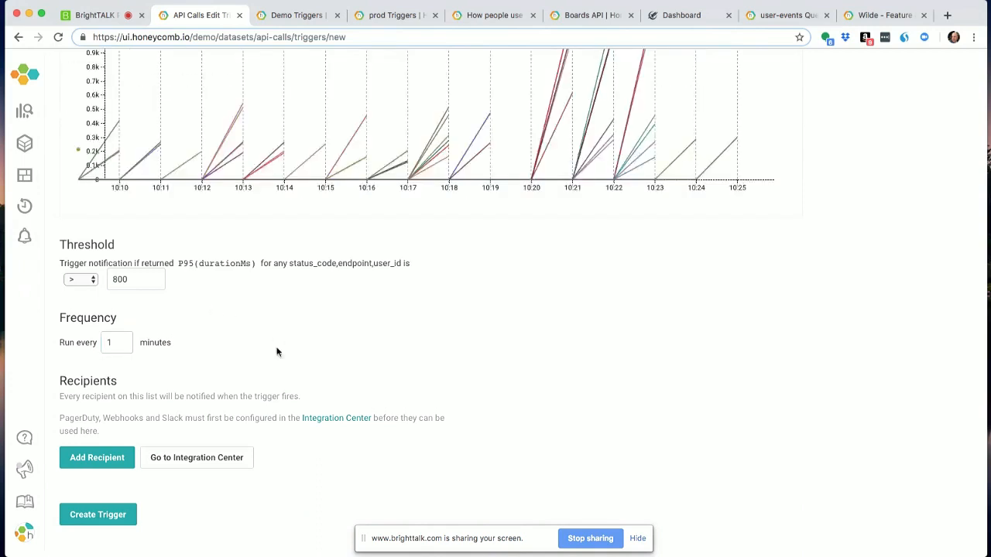
# - Start adding a trigger recipient and list the available notification types
pyautogui.click(124, 457)
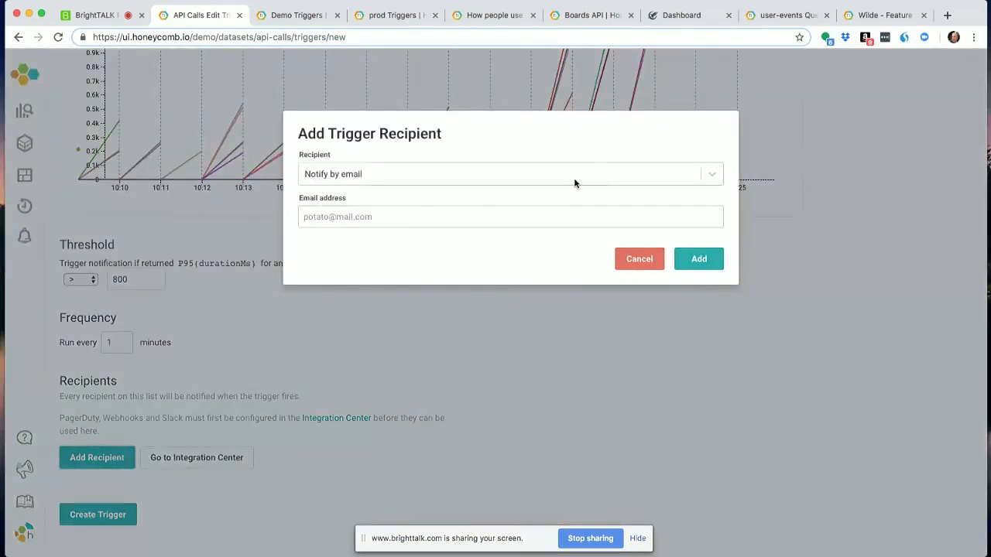
pyautogui.click(594, 179)
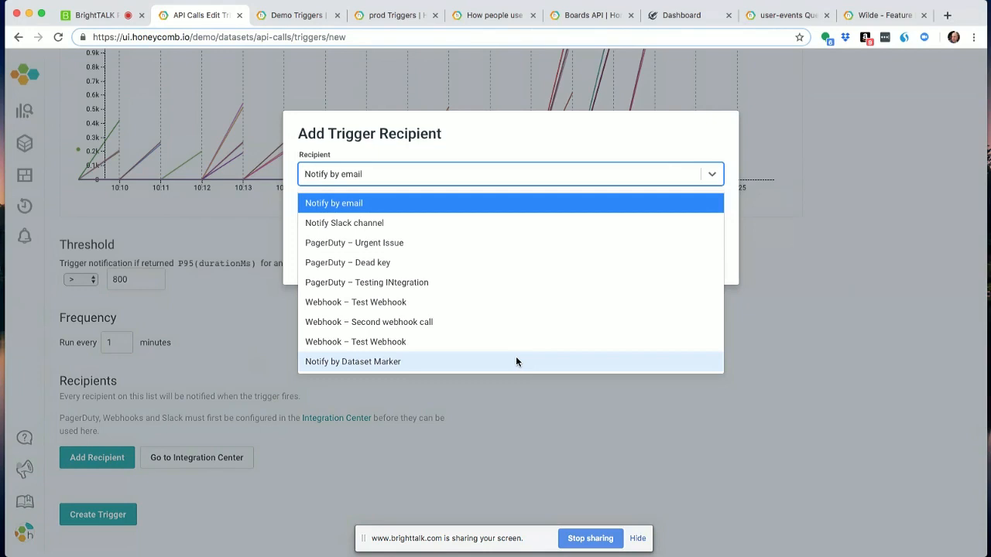
# - Review the demo environment's triggers, then the prod triggers, and open the trigger list of the poodle dataset
pyautogui.click(306, 25)
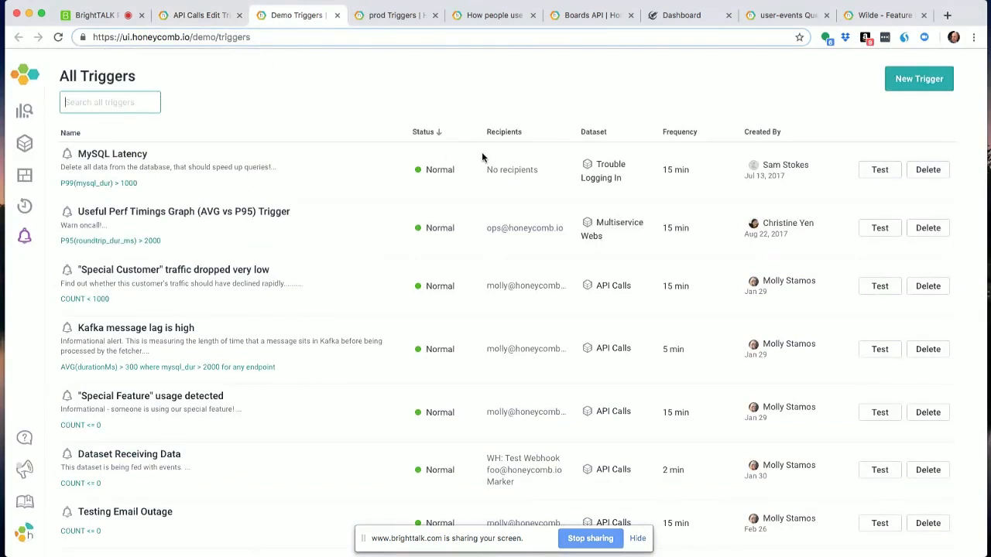
pyautogui.click(892, 169)
pyautogui.click(395, 17)
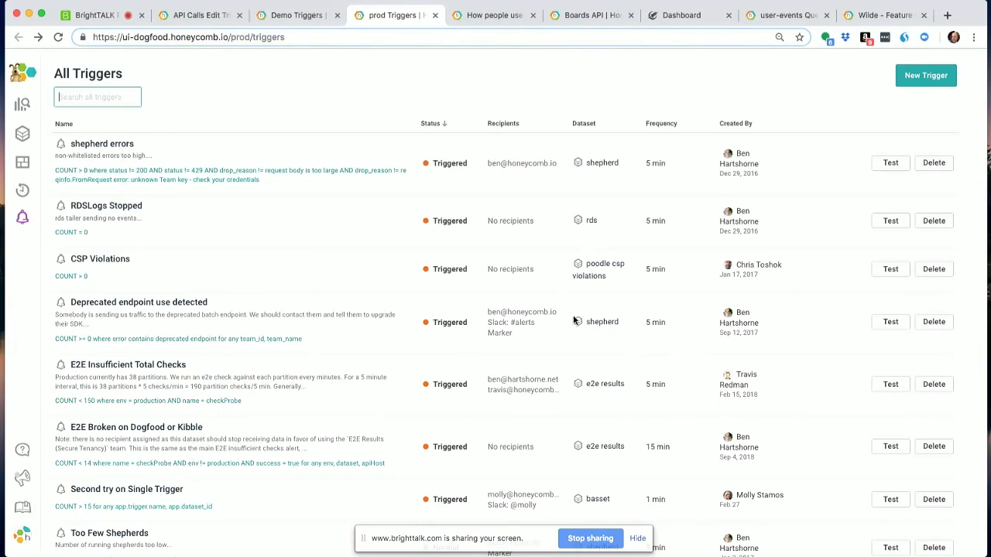
pyautogui.scroll(-10, 604, 351)
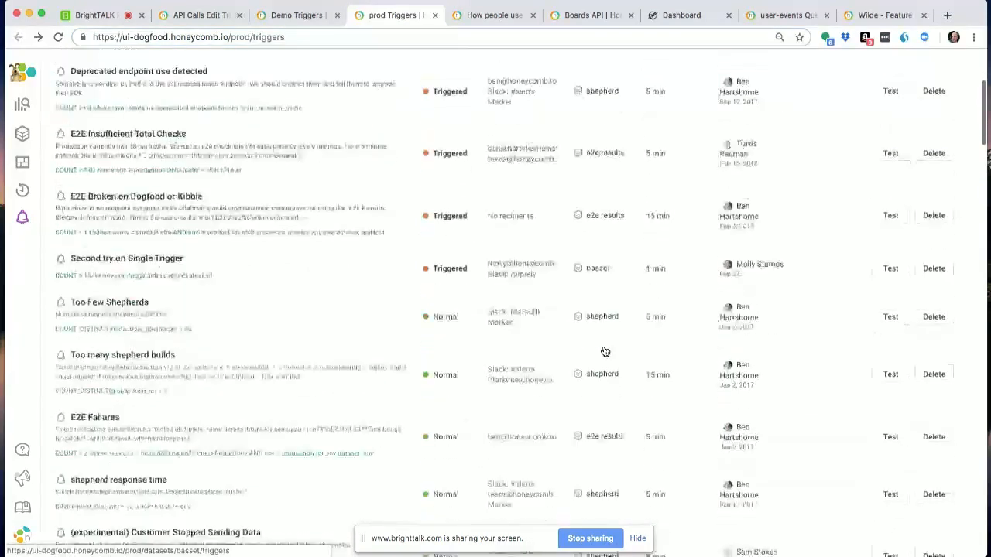
pyautogui.click(599, 342)
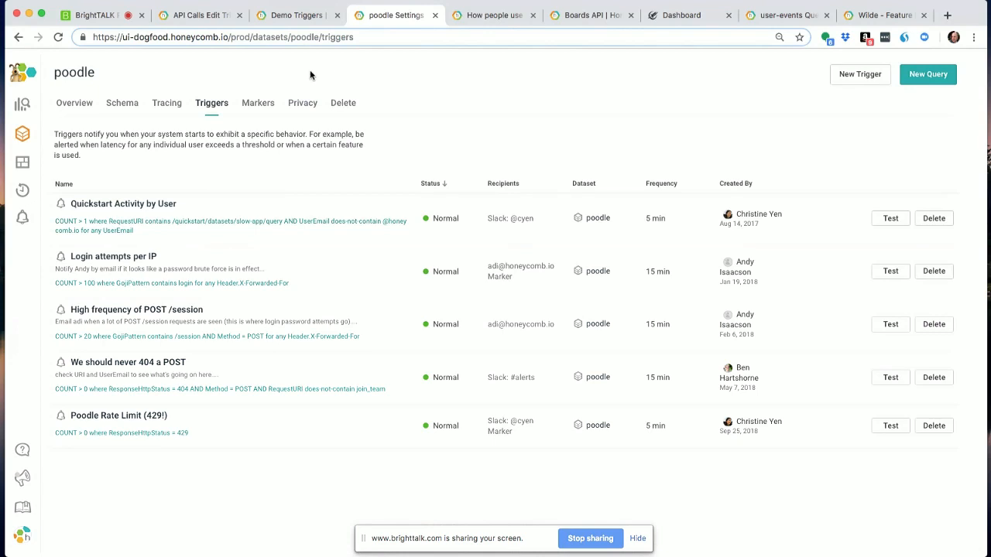
# - Switch back to the BrightTALK presentation and advance from the Triggers slide to the Feature Flags slide
pyautogui.click(92, 22)
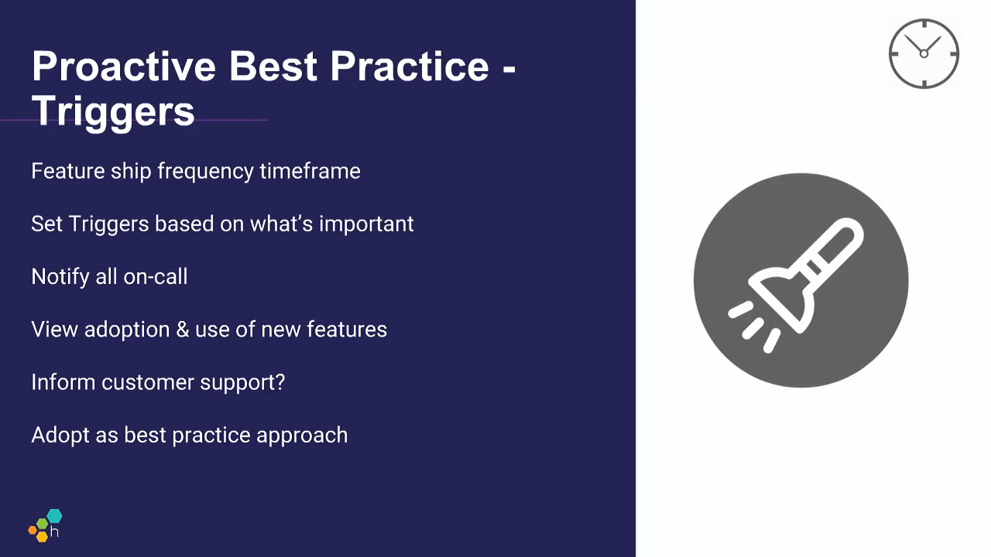
pyautogui.press('Right')
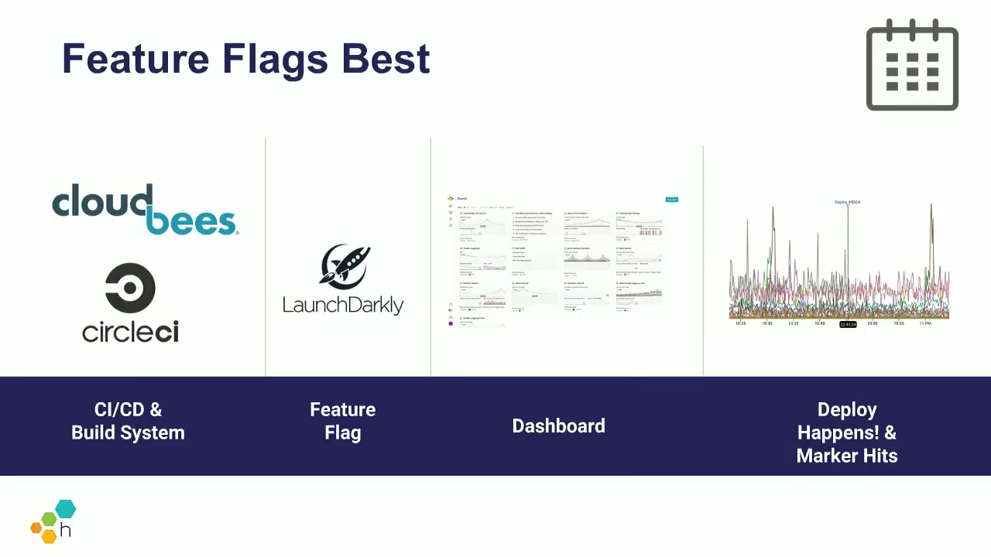
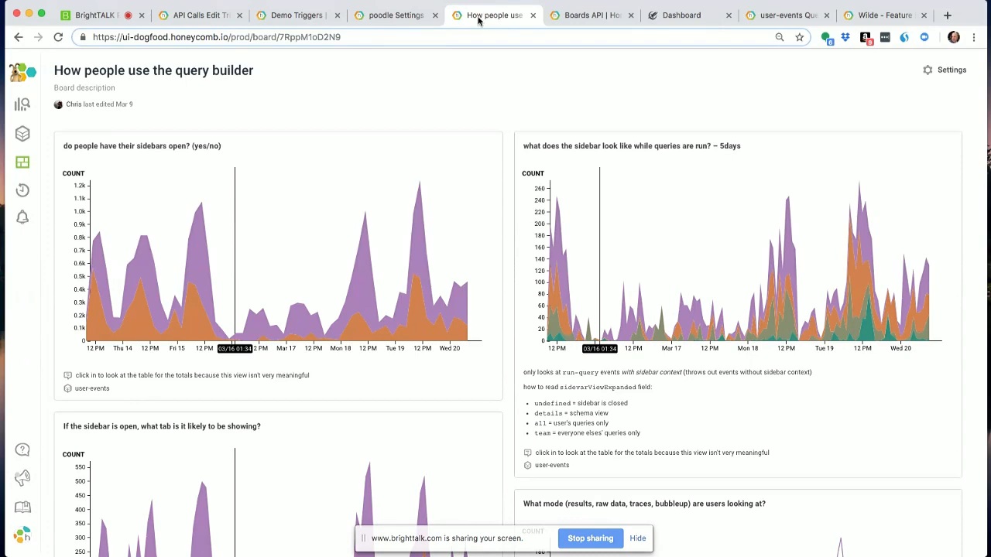
# - Cancel adding the trigger recipient and leave the new trigger form for the api-calls status 500 query results
pyautogui.click(224, 19)
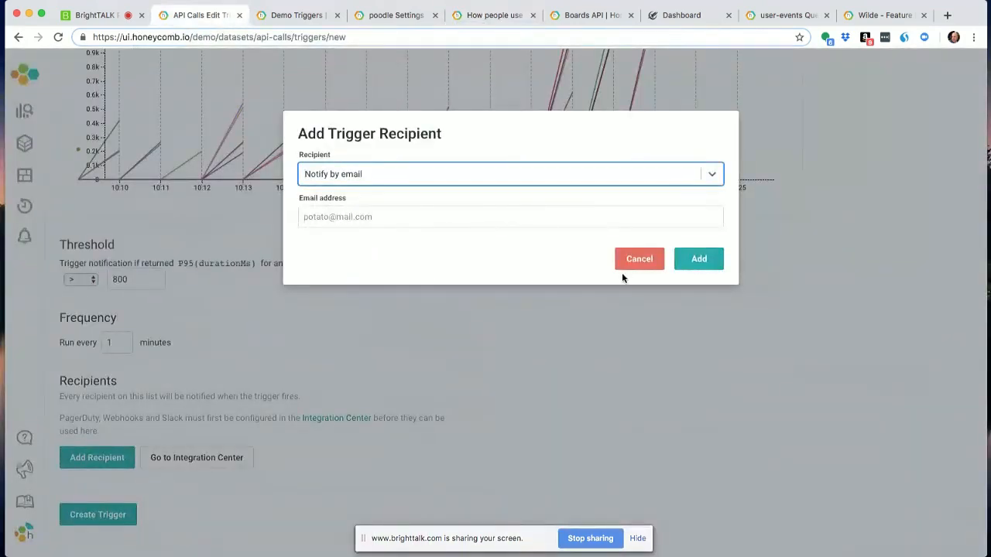
pyautogui.click(624, 263)
pyautogui.click(19, 38)
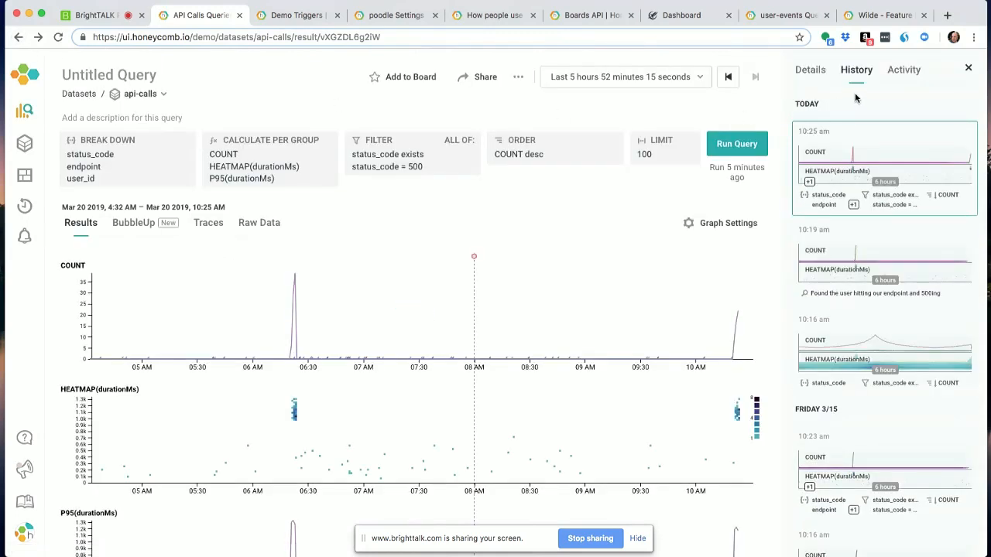
# - Review the api-calls dataset's details and schema, and its query history, alongside the status 500 query
pyautogui.click(820, 80)
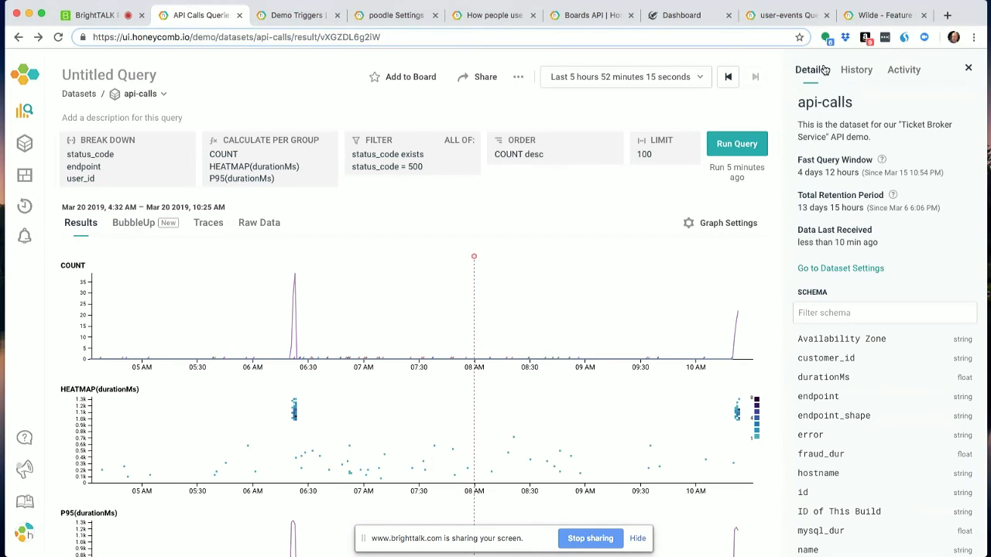
pyautogui.click(966, 69)
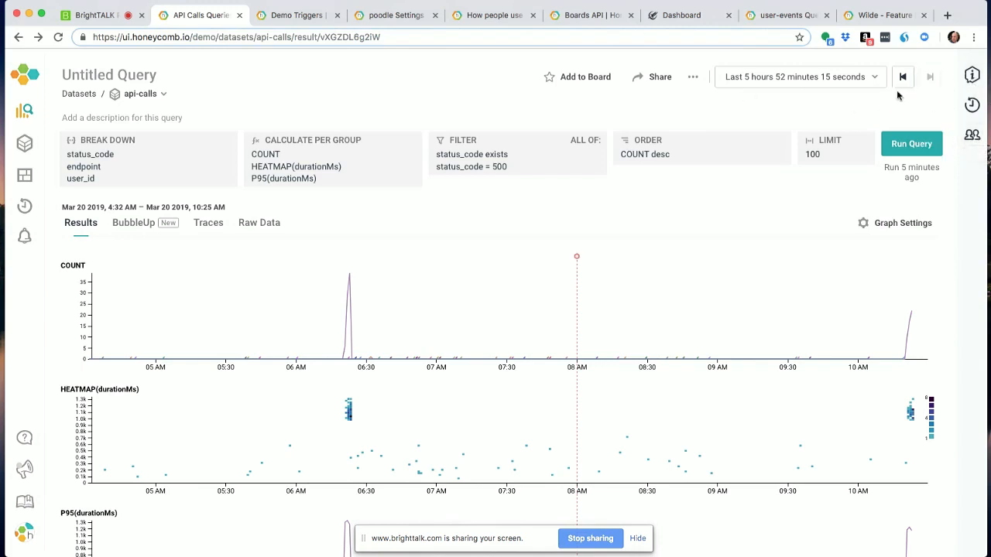
pyautogui.click(503, 16)
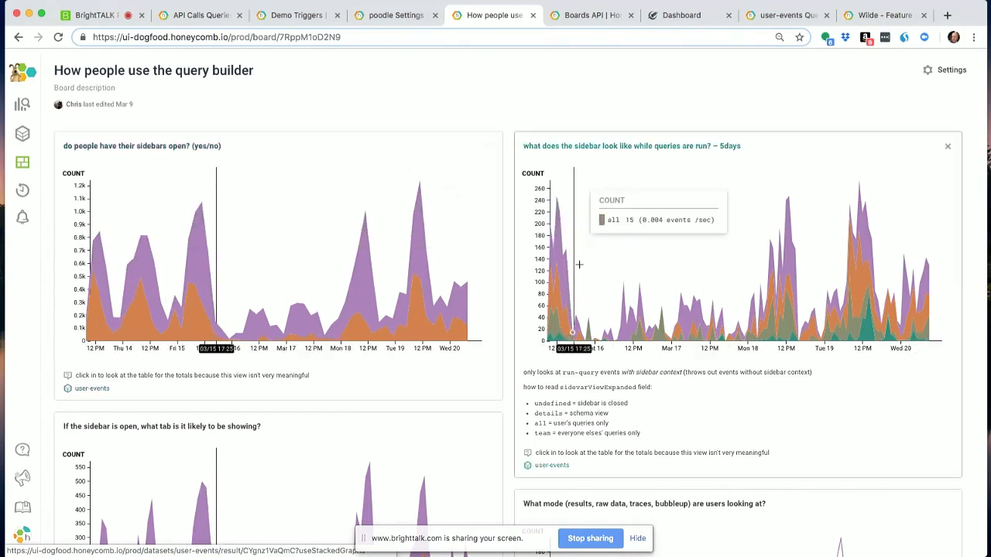
pyautogui.click(206, 19)
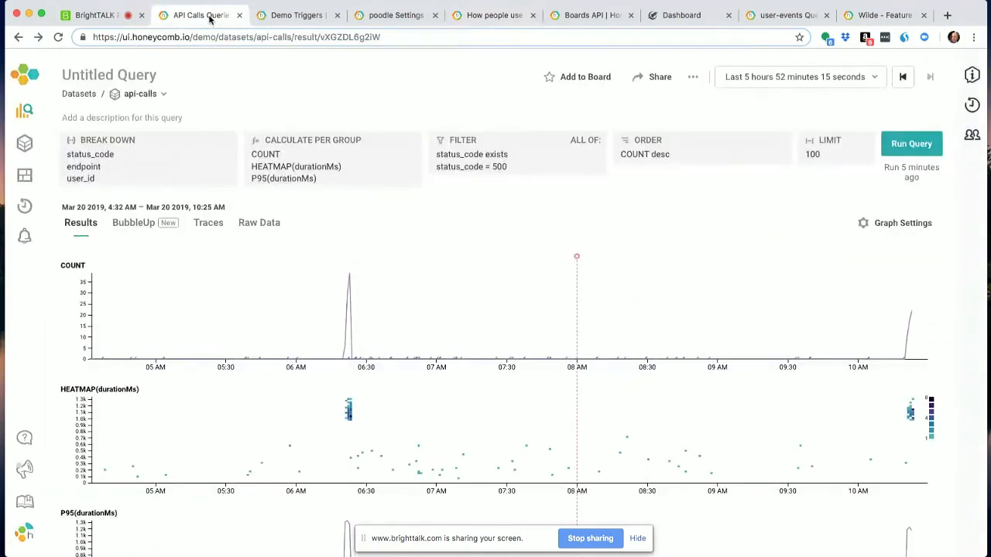
pyautogui.click(971, 75)
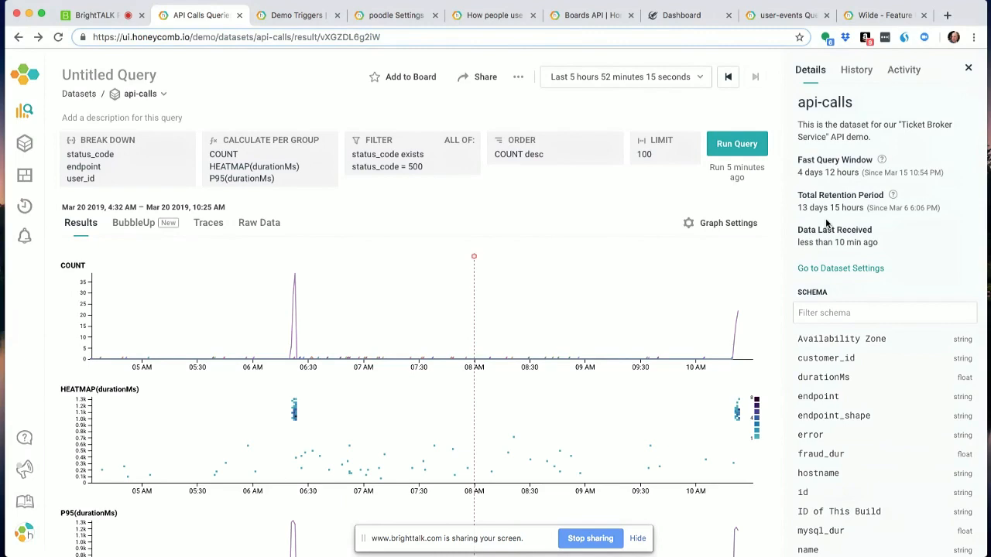
pyautogui.click(854, 73)
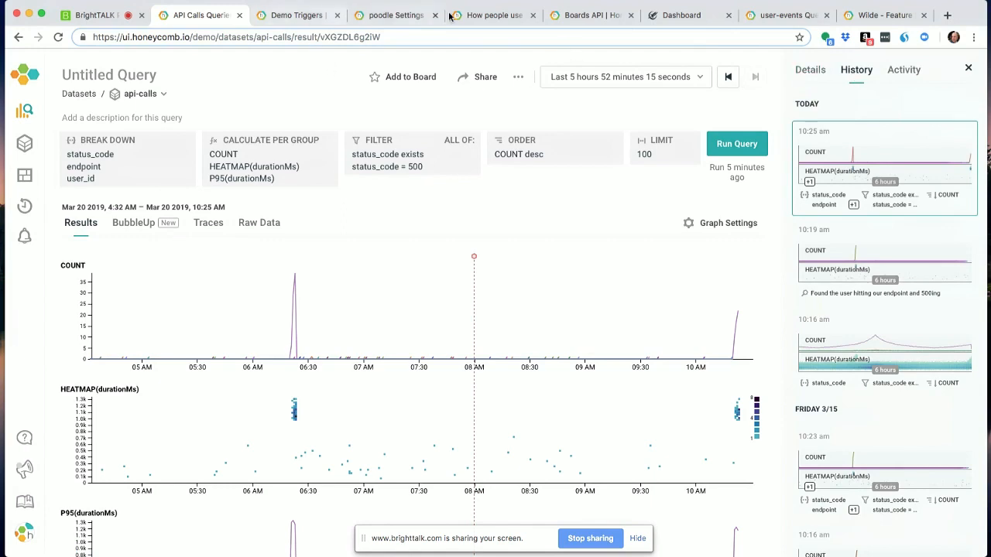
# - Review the sidebar usage graphs on the "How people use the query builder" board
pyautogui.click(494, 15)
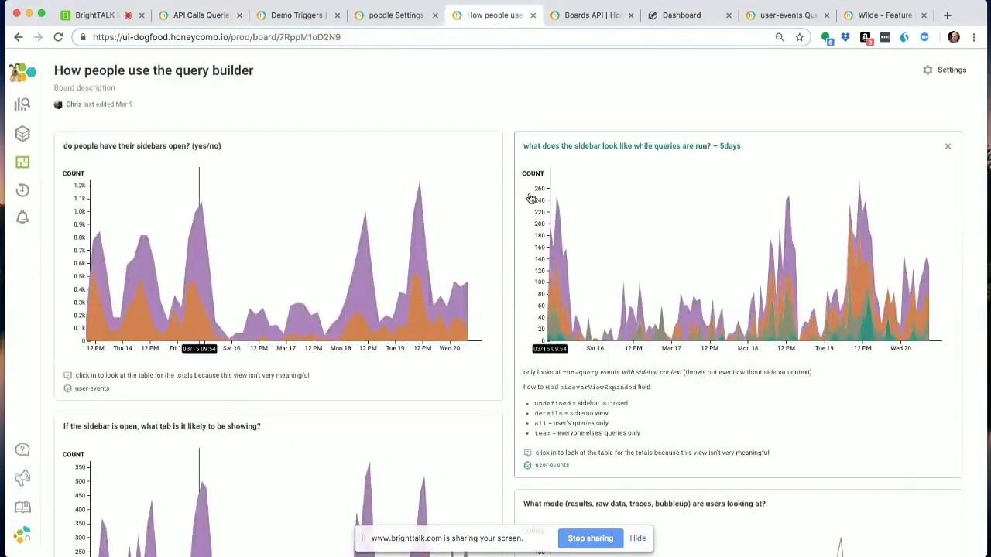
pyautogui.scroll(-3, 530, 200)
pyautogui.scroll(-1, 531, 200)
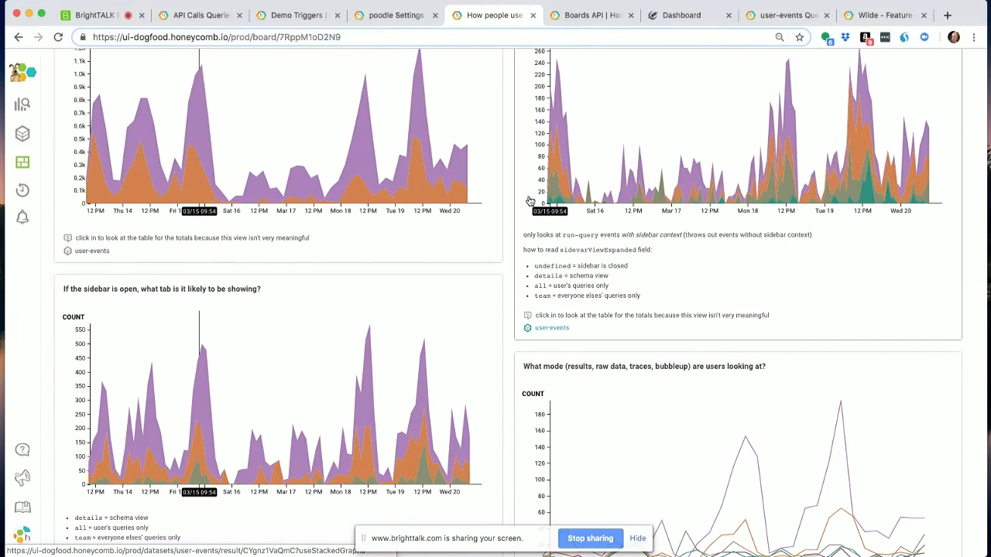
# - Read the Boards API documentation, including the board fields, notes and the Create a Board example request
pyautogui.click(590, 17)
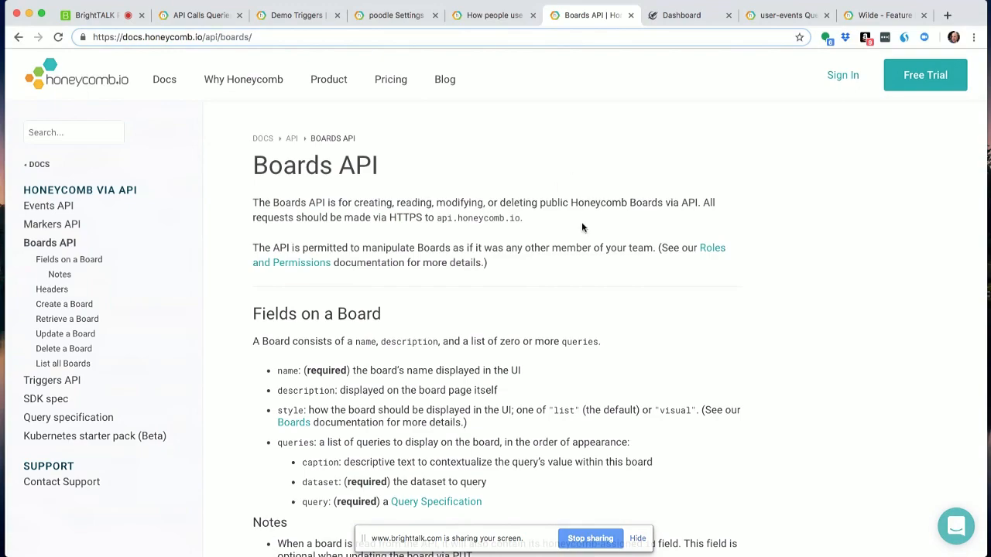
pyautogui.scroll(-7, 581, 223)
pyautogui.scroll(-10, 586, 239)
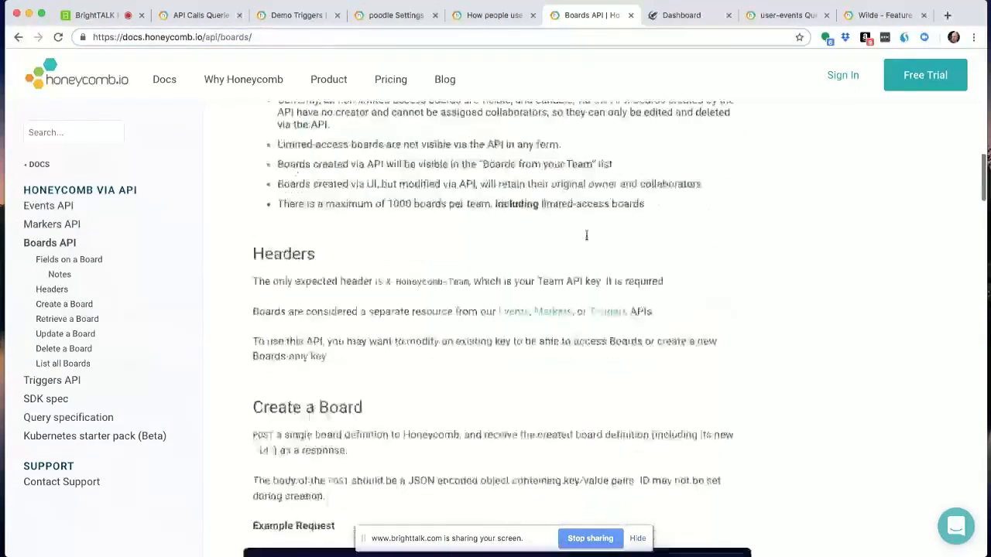
pyautogui.scroll(-5, 587, 240)
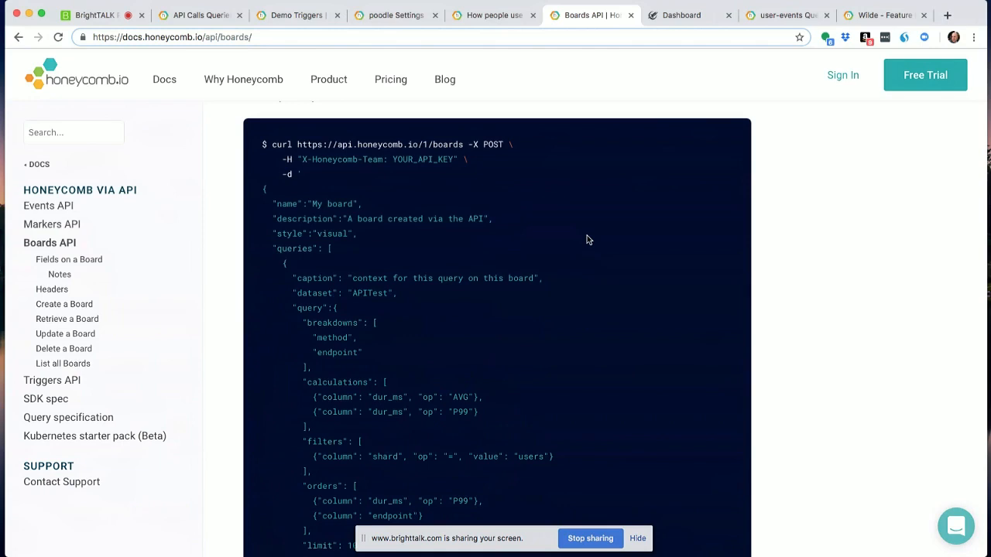
pyautogui.scroll(3, 587, 247)
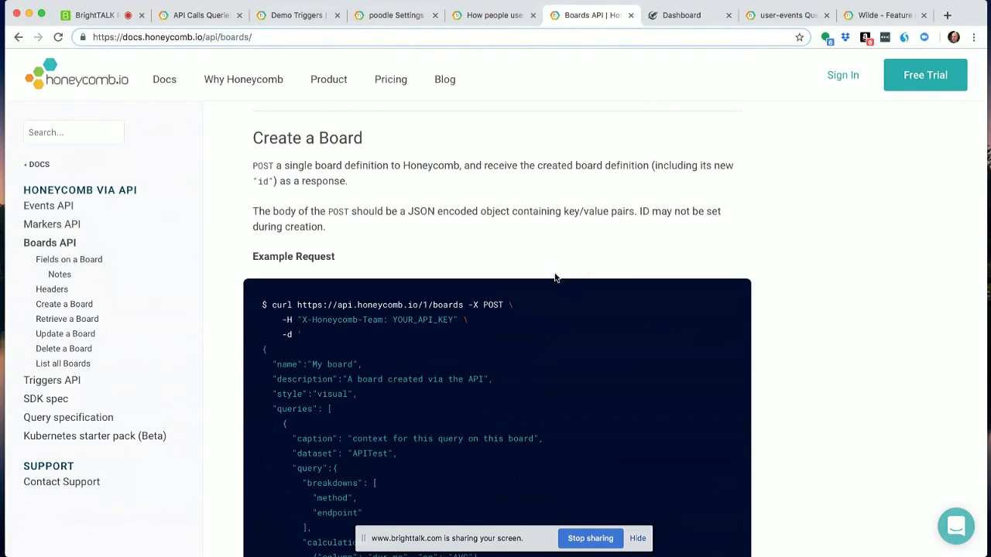
pyautogui.scroll(4, 557, 275)
pyautogui.scroll(3, 557, 275)
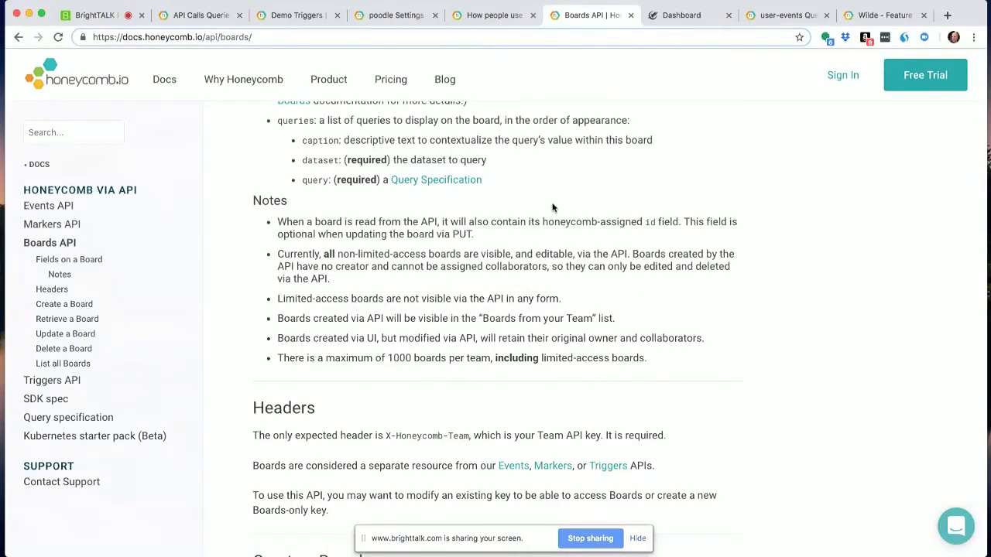
# - Switch to the LaunchDarkly dashboard, look through the feature flags and inspect the Okta flag's targeting
pyautogui.click(687, 17)
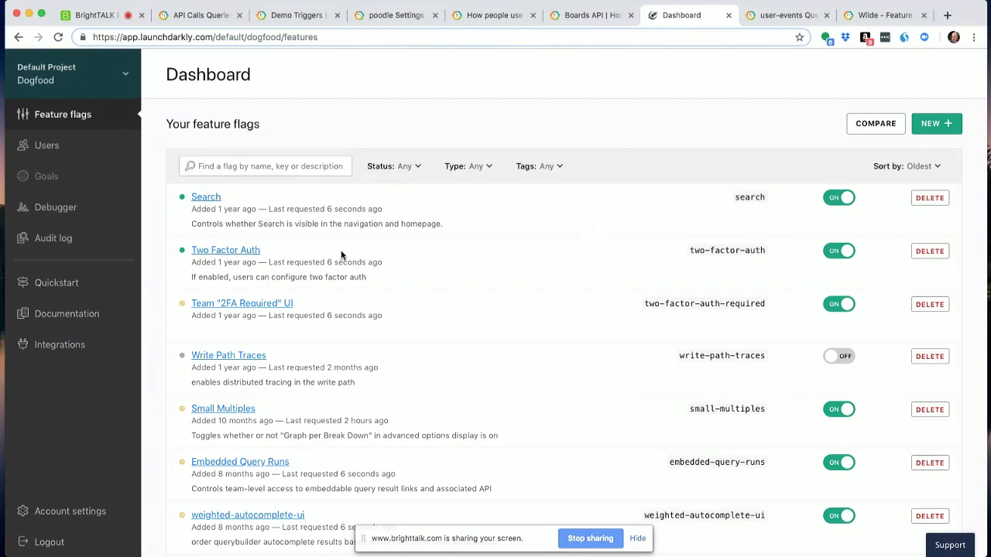
pyautogui.scroll(-2, 338, 267)
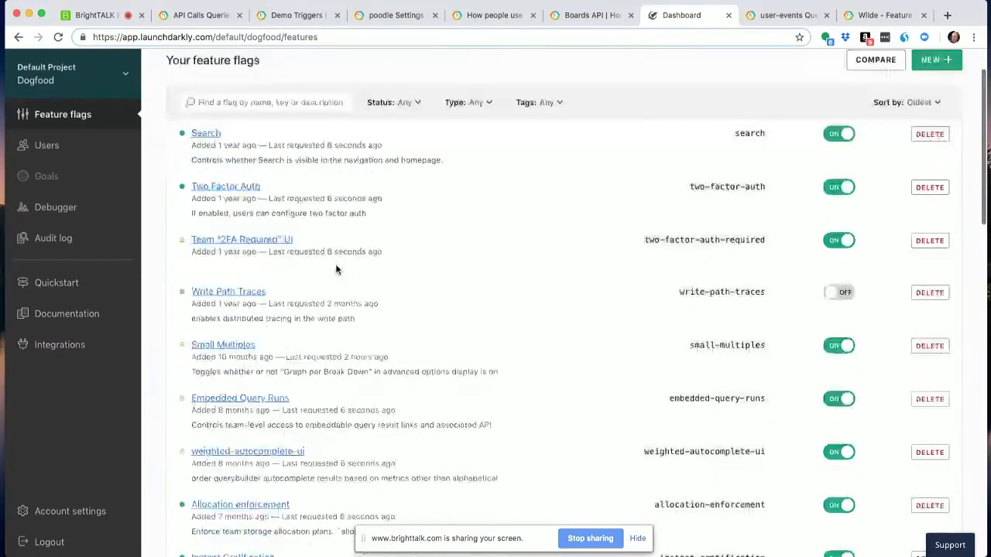
pyautogui.scroll(-4, 338, 269)
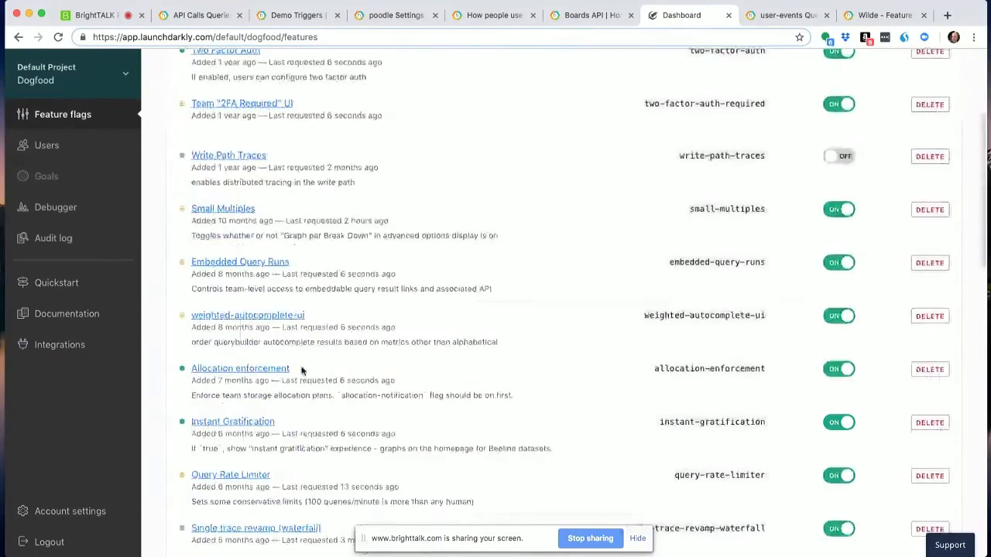
pyautogui.scroll(-5, 302, 371)
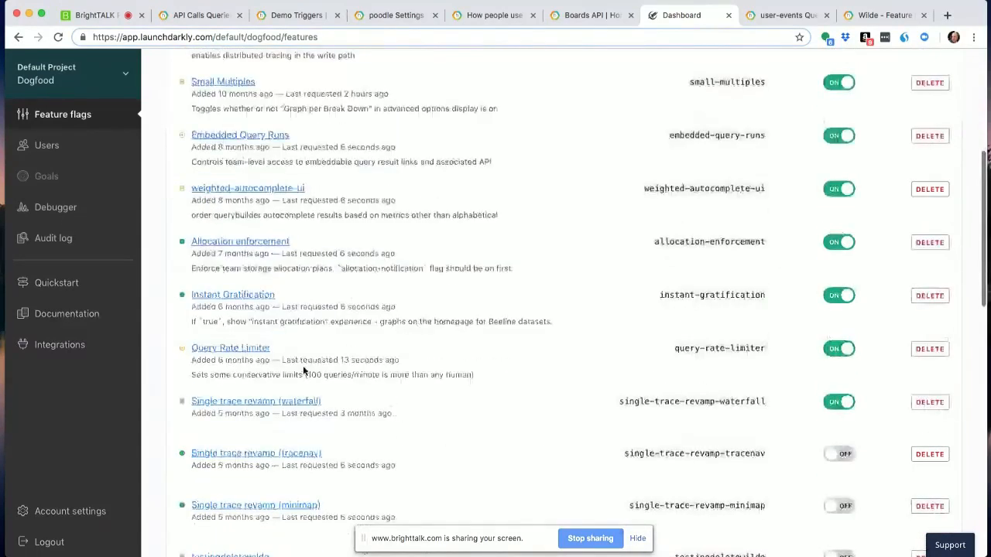
pyautogui.scroll(-2, 305, 370)
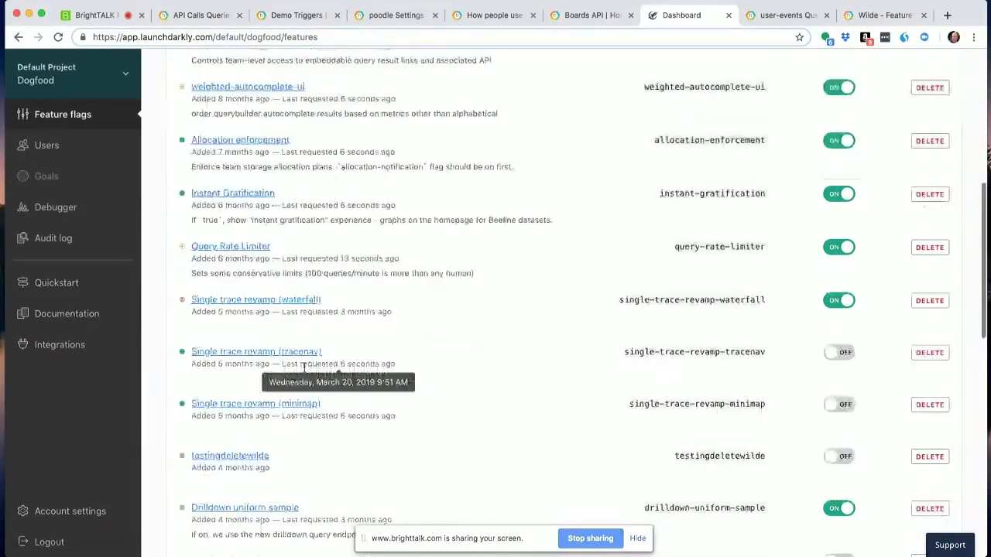
pyautogui.scroll(-15, 303, 369)
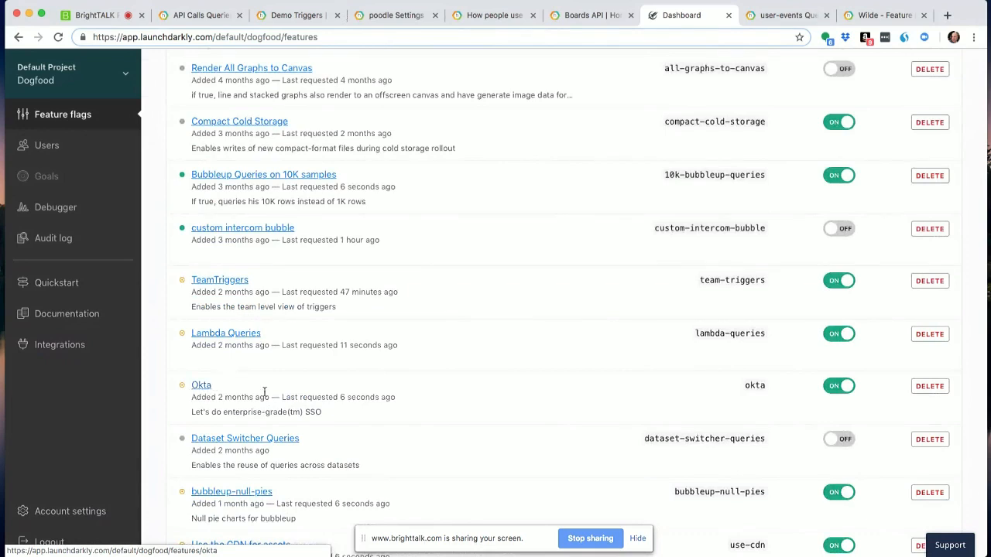
pyautogui.click(203, 386)
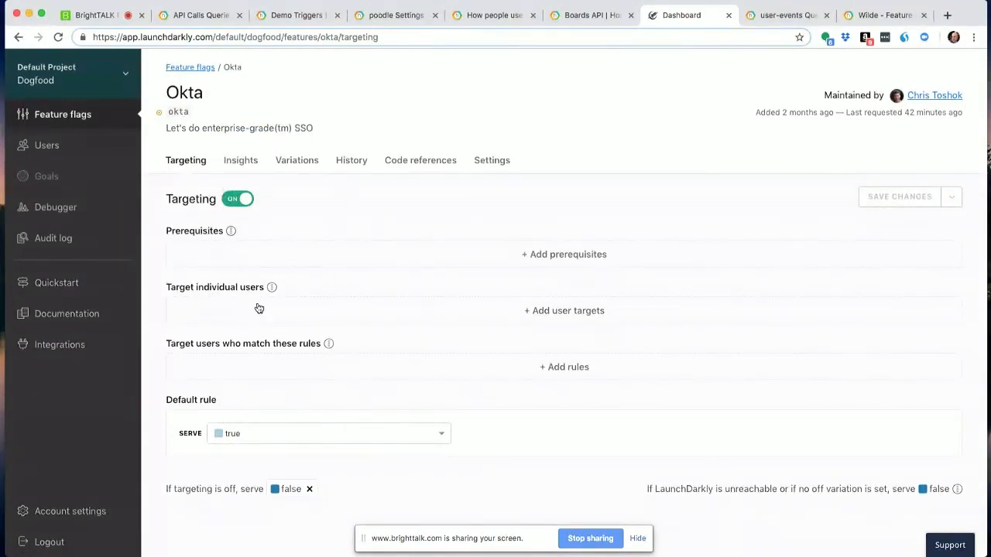
pyautogui.click(19, 37)
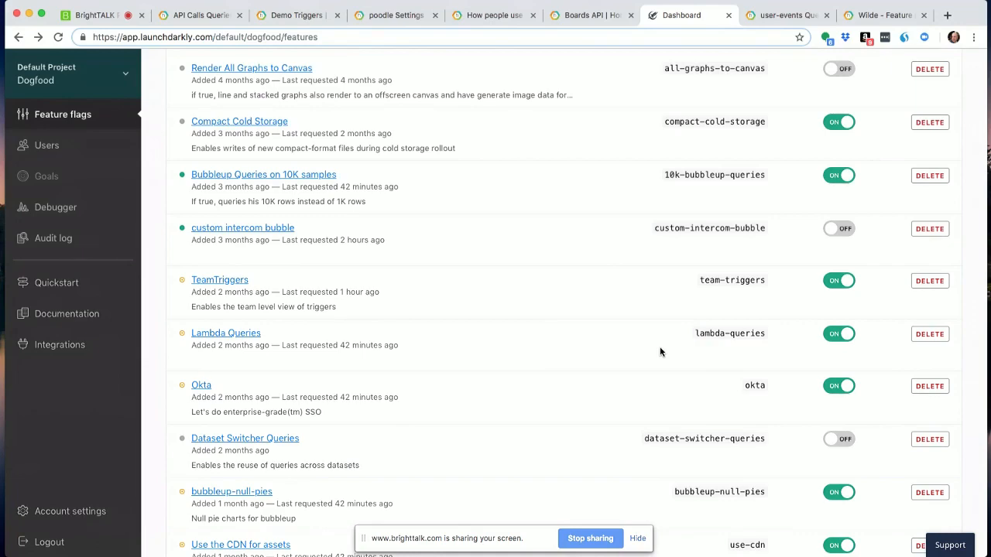
# - Switch back to Honeycomb and open the "Feature Flag - OKTA SSO Integration" query from the Feature Flag Views board
pyautogui.click(791, 17)
pyautogui.scroll(2, 671, 210)
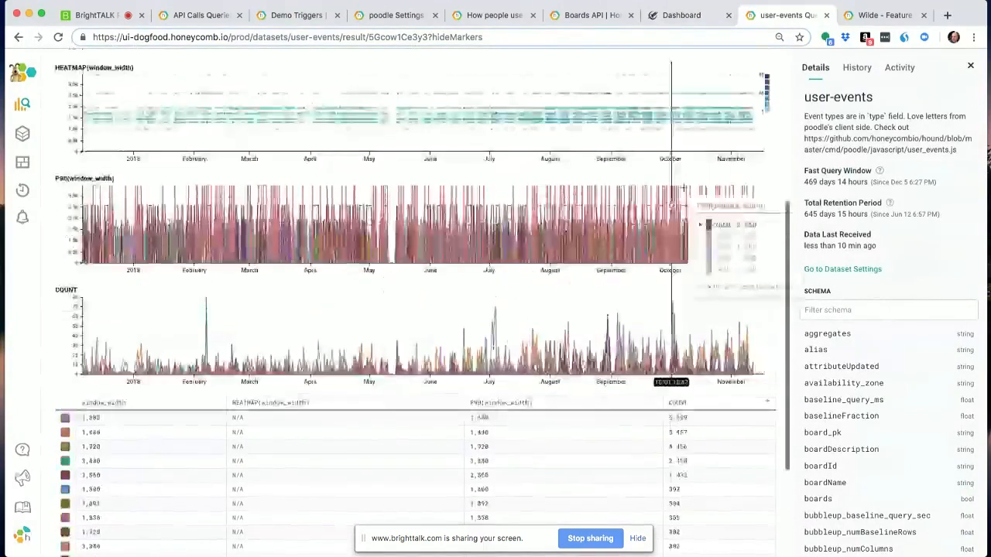
pyautogui.click(883, 16)
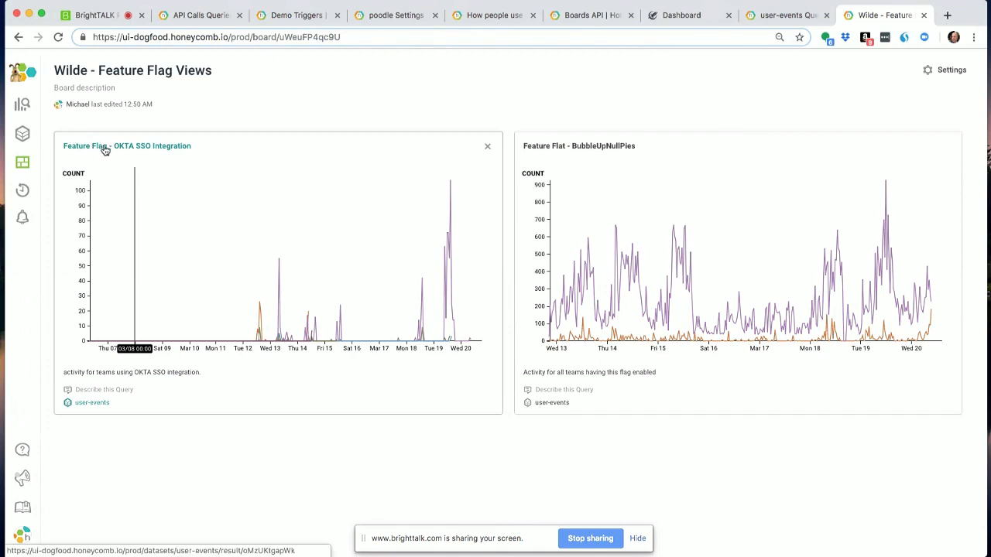
pyautogui.click(137, 147)
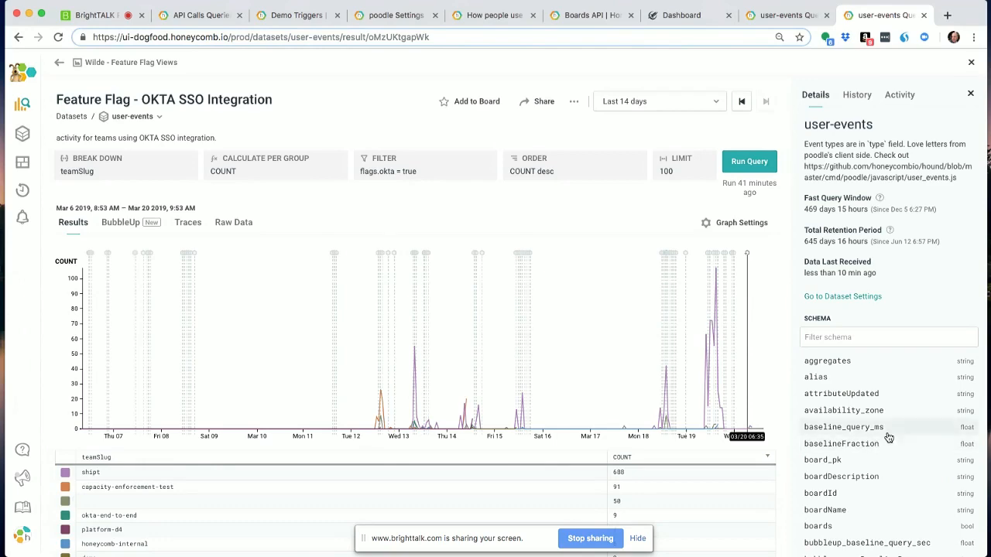
# - Look through the user-events schema for the flags fields that record each feature flag
pyautogui.scroll(-8, 881, 438)
pyautogui.scroll(-20, 885, 436)
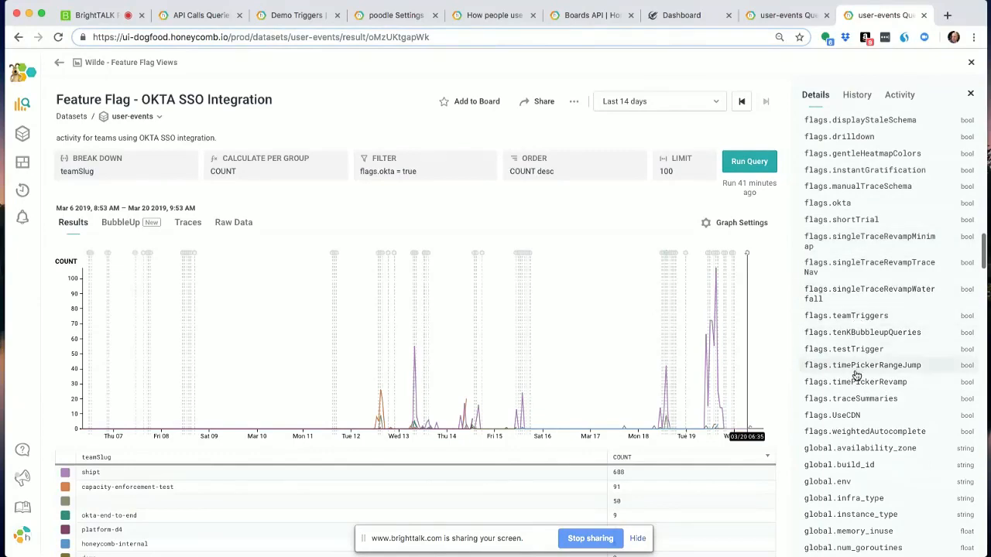
pyautogui.scroll(-2, 858, 412)
pyautogui.scroll(-2, 858, 413)
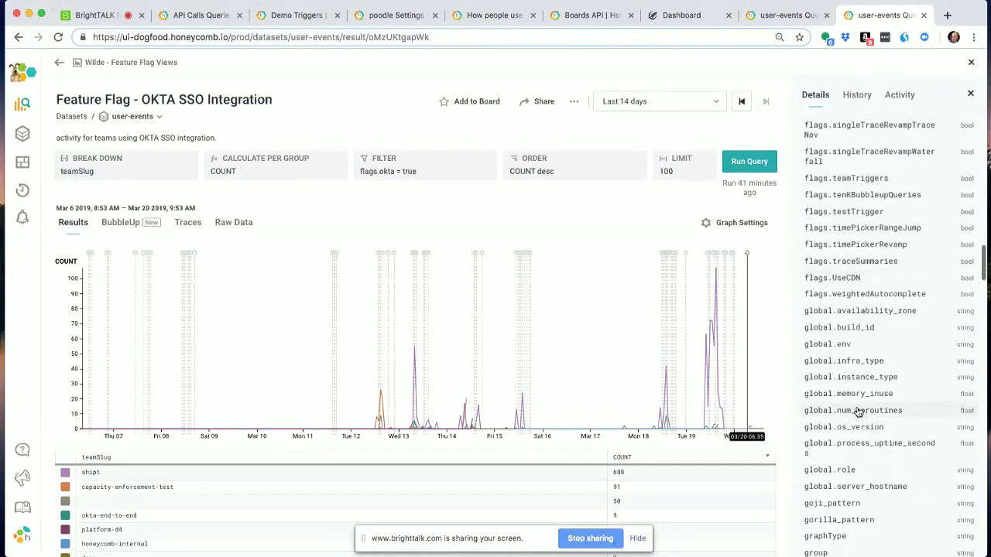
pyautogui.scroll(6, 857, 413)
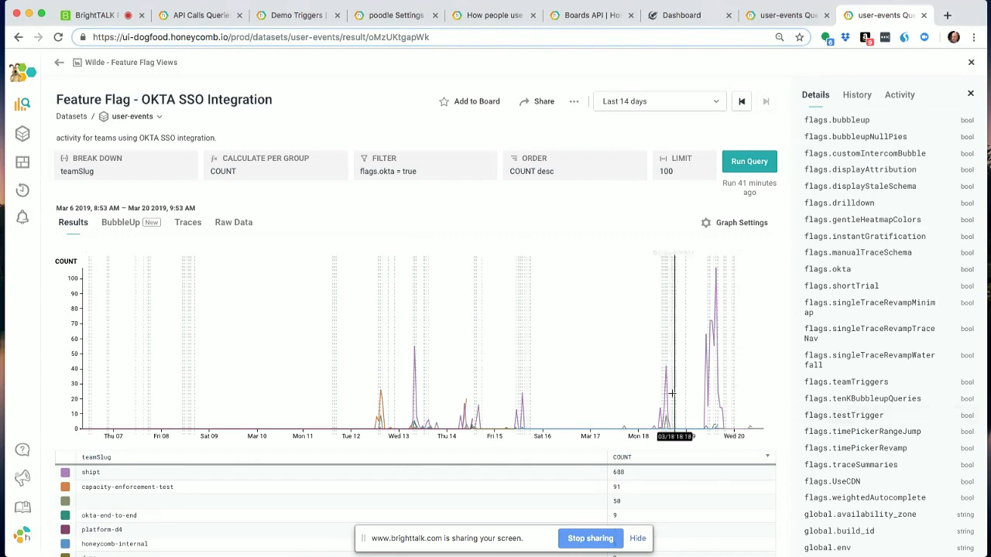
# - Examine the graphs and results table of the "most common window widths looking at query results" query, and open the prod query history
pyautogui.click(788, 17)
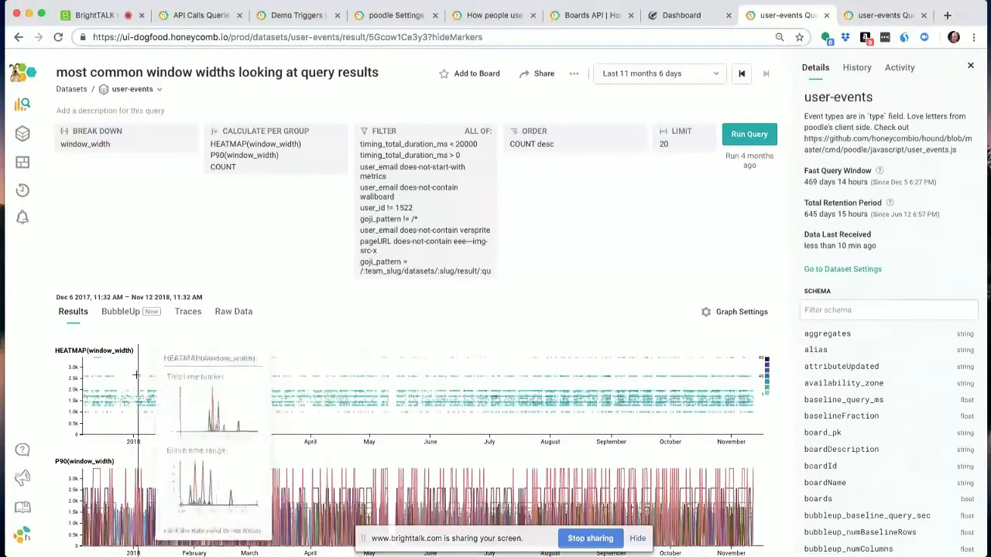
pyautogui.scroll(-4, 135, 393)
pyautogui.scroll(-4, 135, 393)
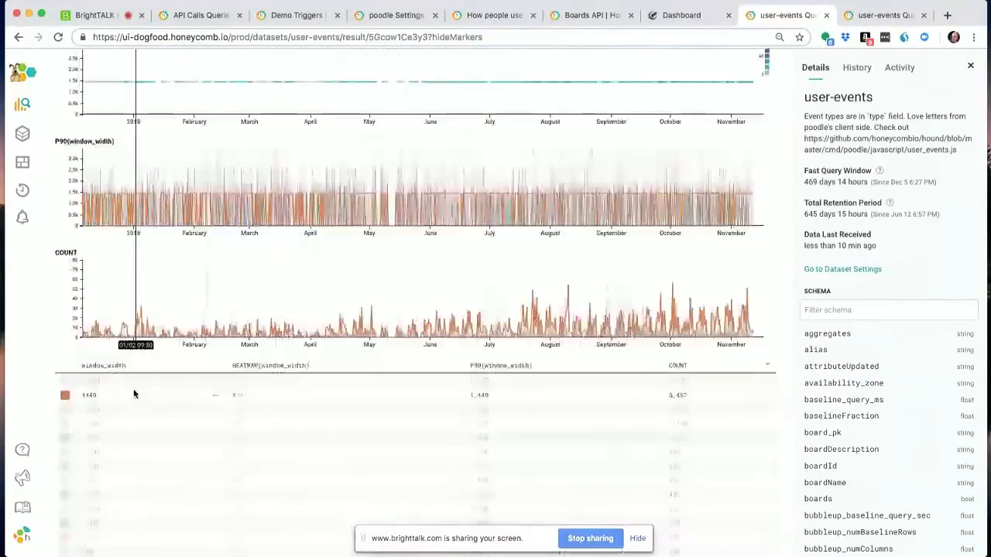
pyautogui.scroll(4, 107, 383)
pyautogui.scroll(5, 107, 383)
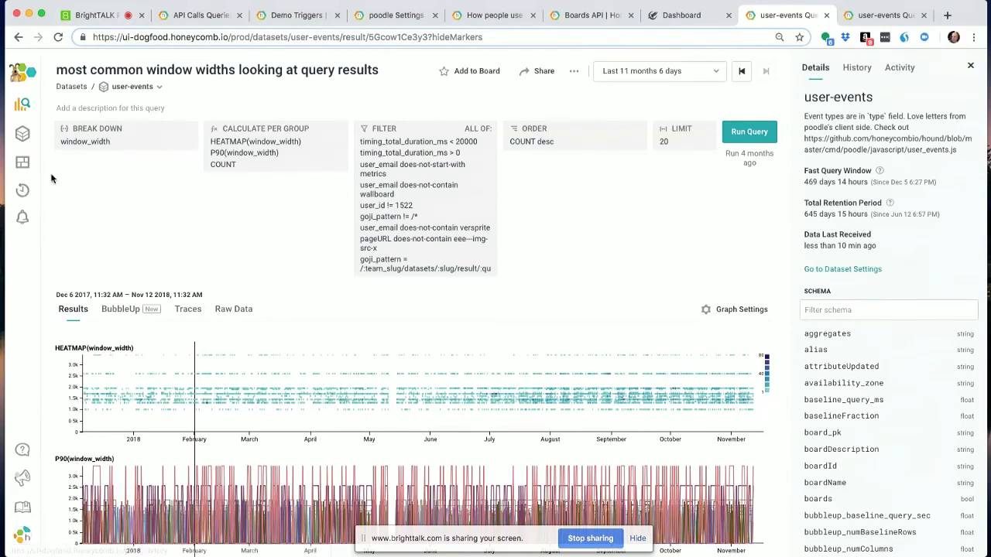
pyautogui.click(22, 196)
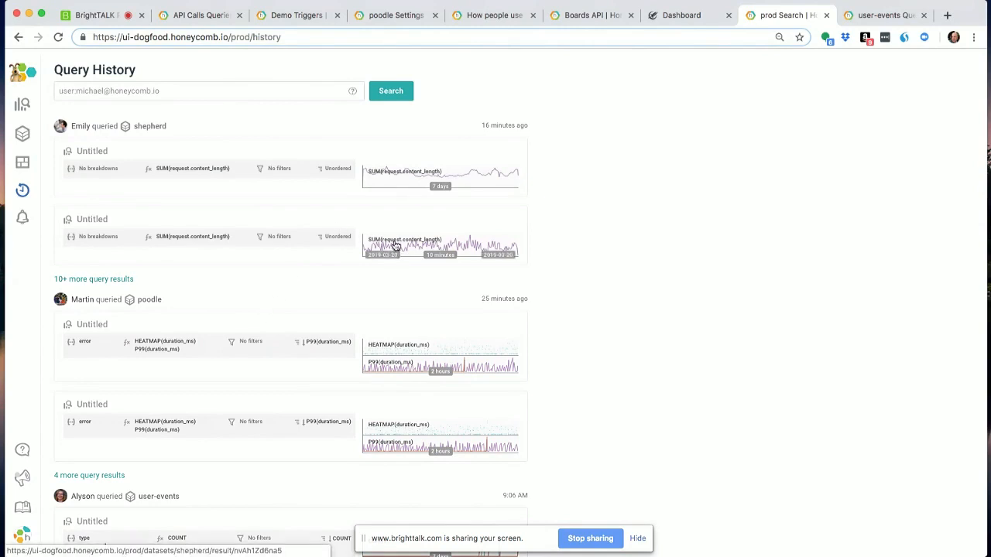
# - Switch back to BrightTALK, stop the screen share and advance from the Feature Flags Best slide to the De-stress slide
pyautogui.click(88, 15)
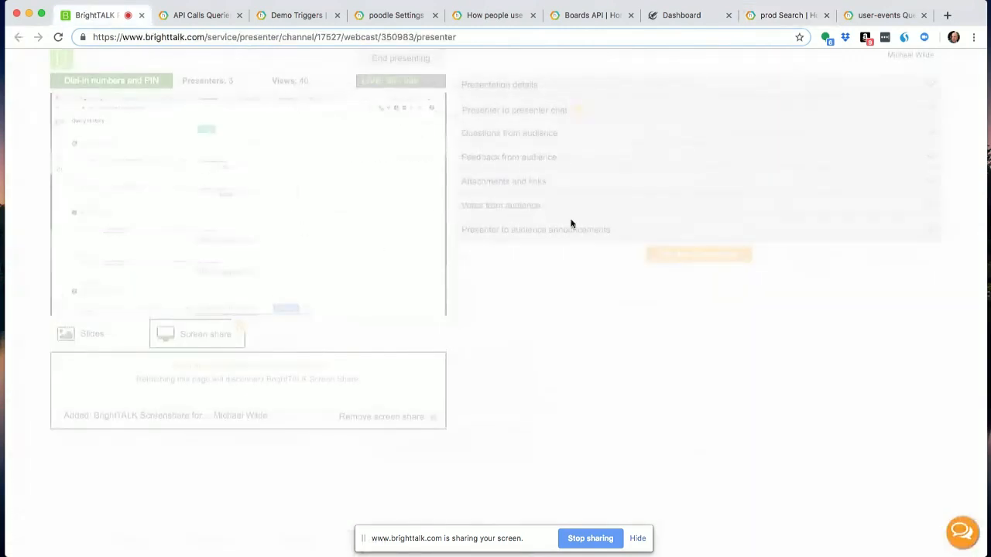
pyautogui.click(589, 536)
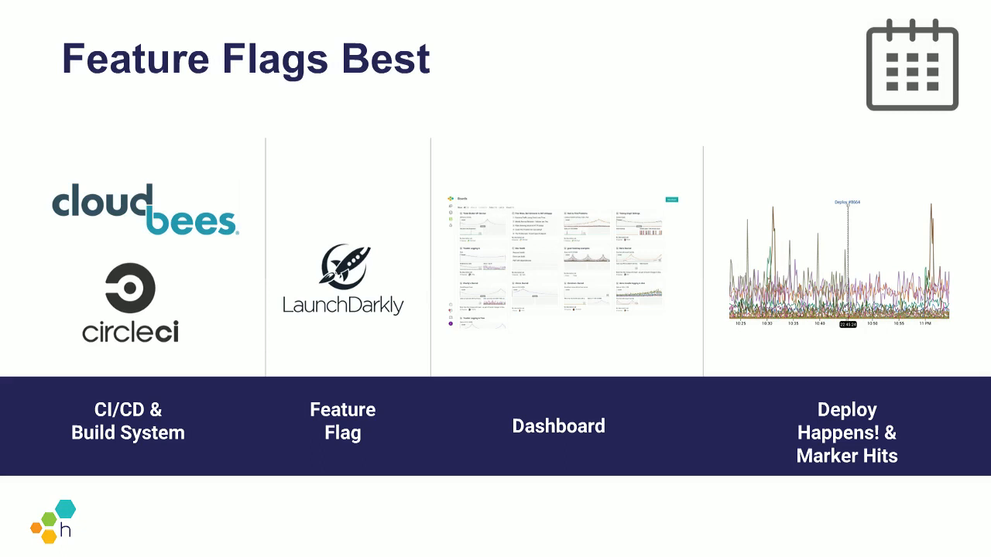
pyautogui.press('Right')
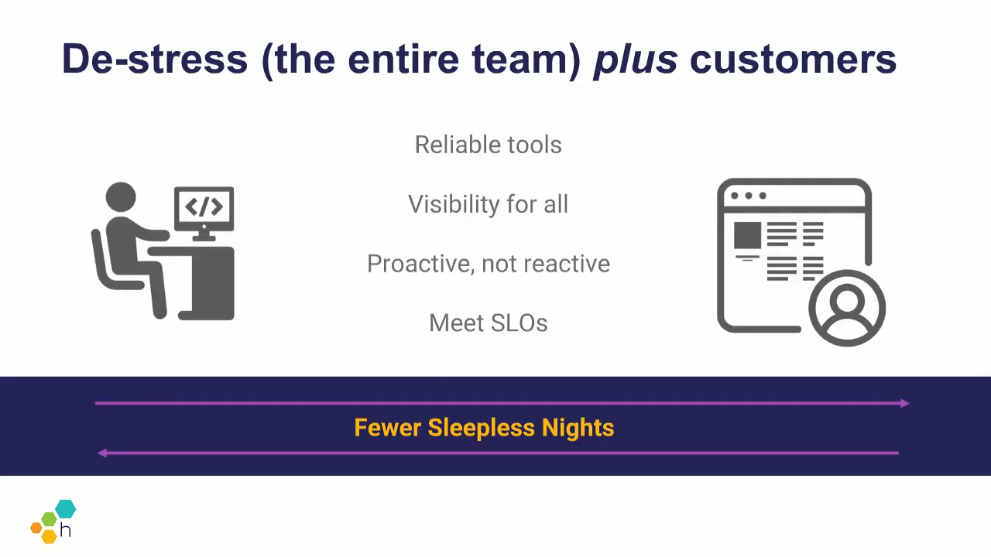